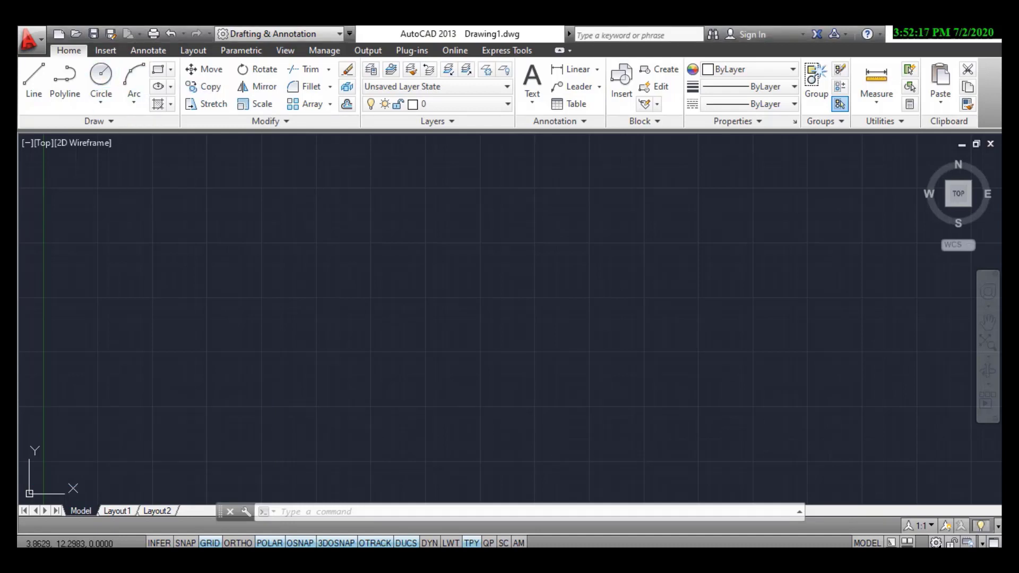
# Draw a circle with a radius of 1 near the origin.
pyautogui.click(133, 414)
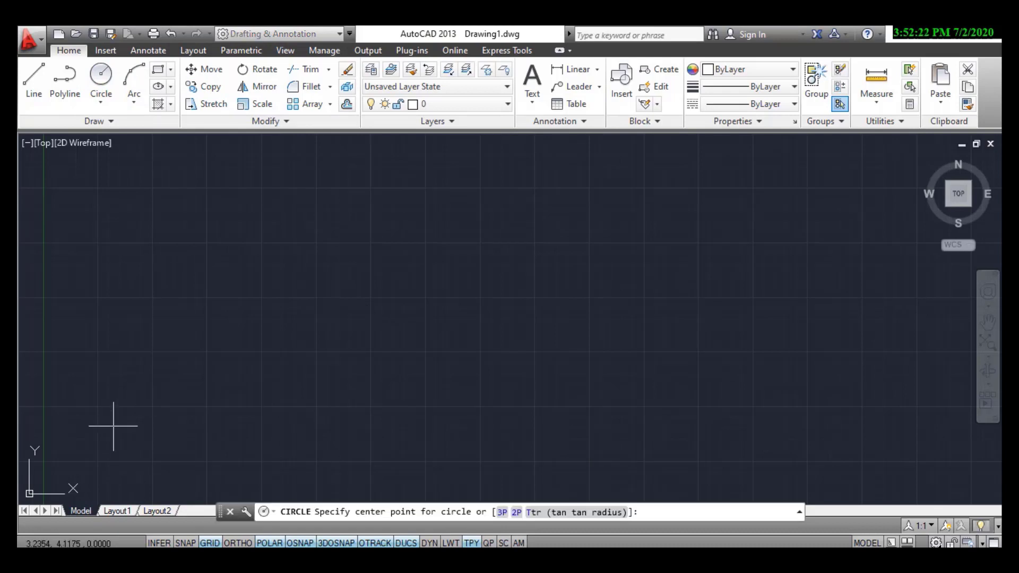
pyautogui.click(118, 440)
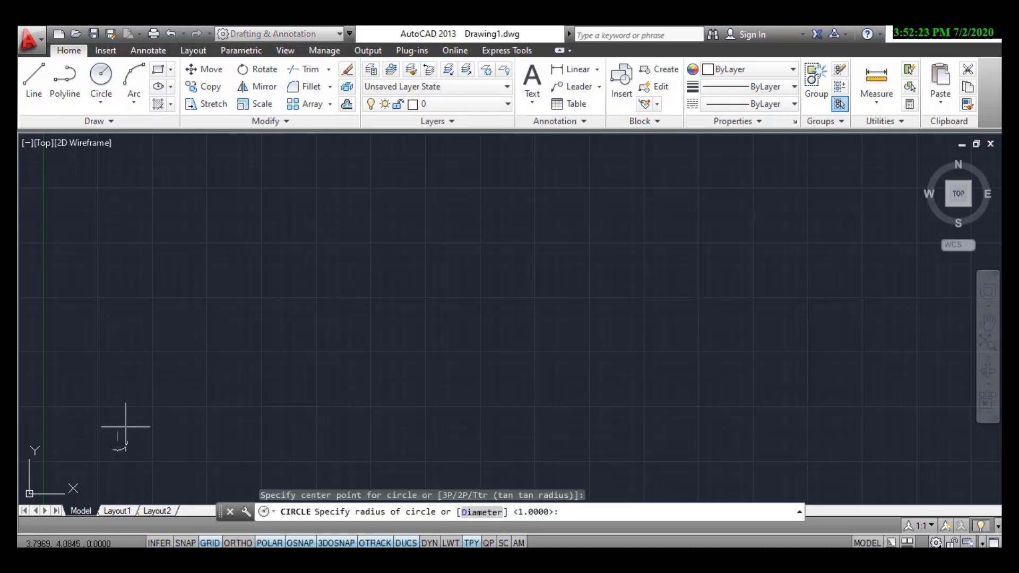
pyautogui.write('1')
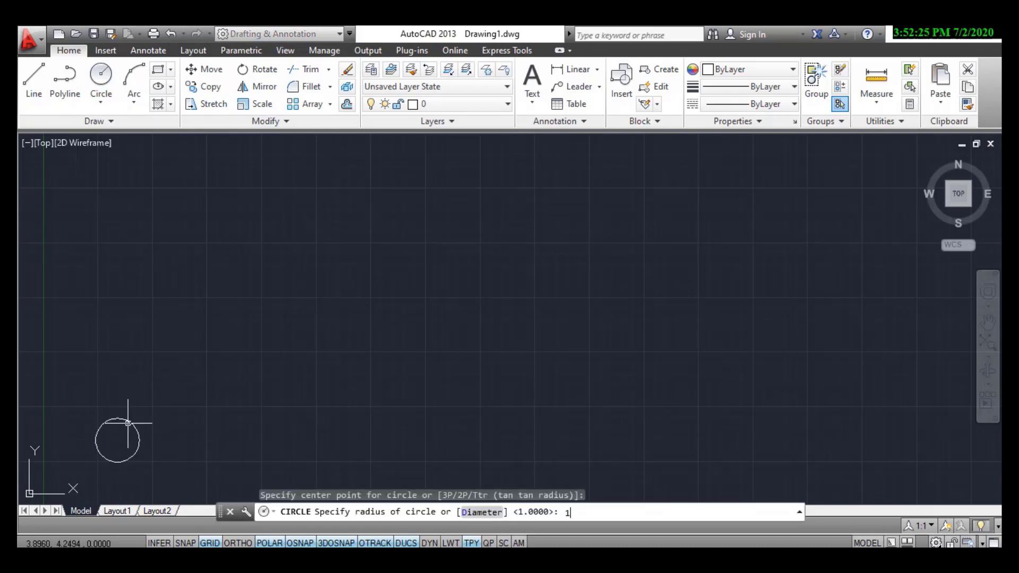
pyautogui.press('Return')
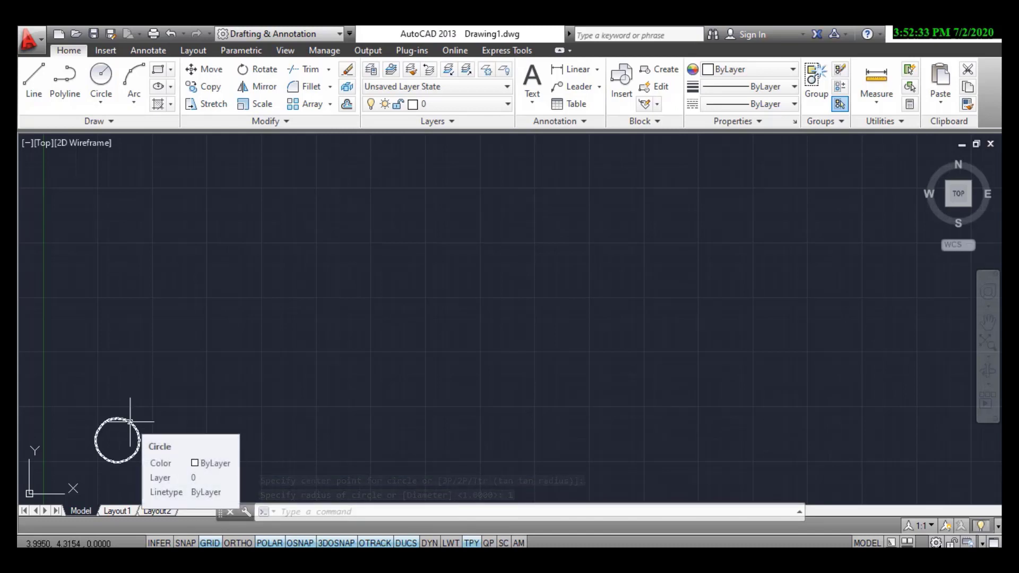
# Create a rectangular array of the circle and set it to 5 columns.
pyautogui.click(301, 103)
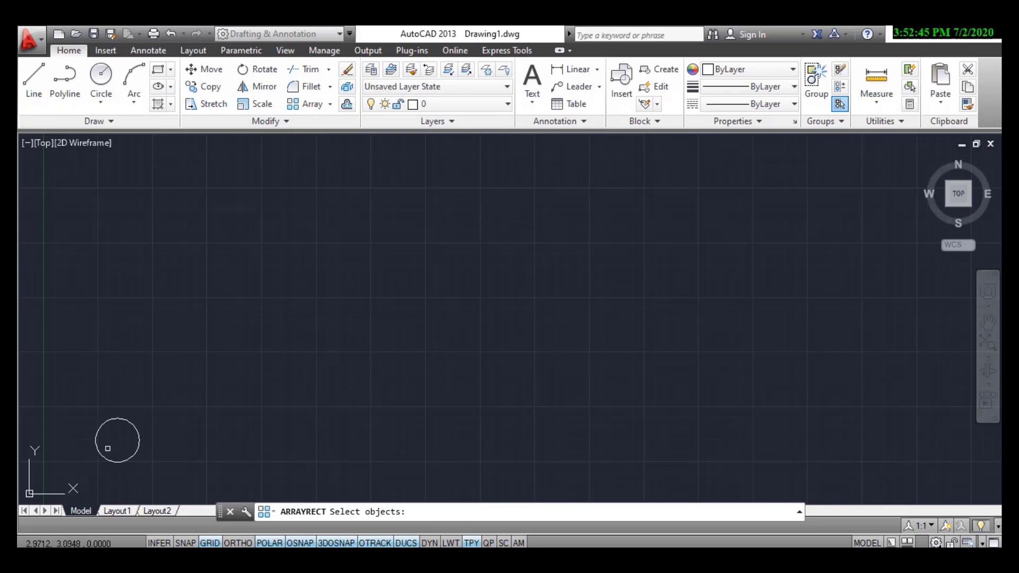
pyautogui.click(118, 419)
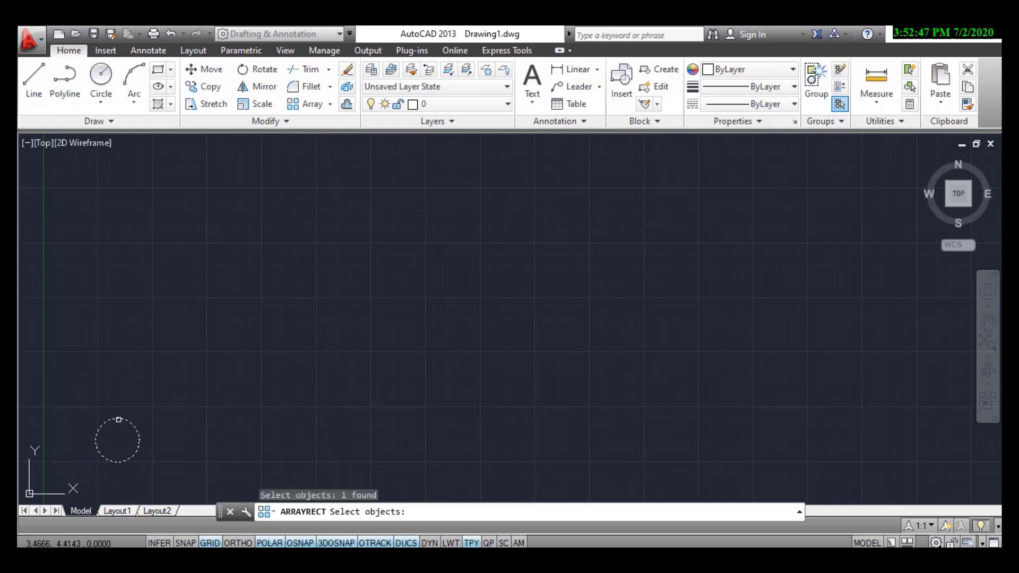
pyautogui.press('Return')
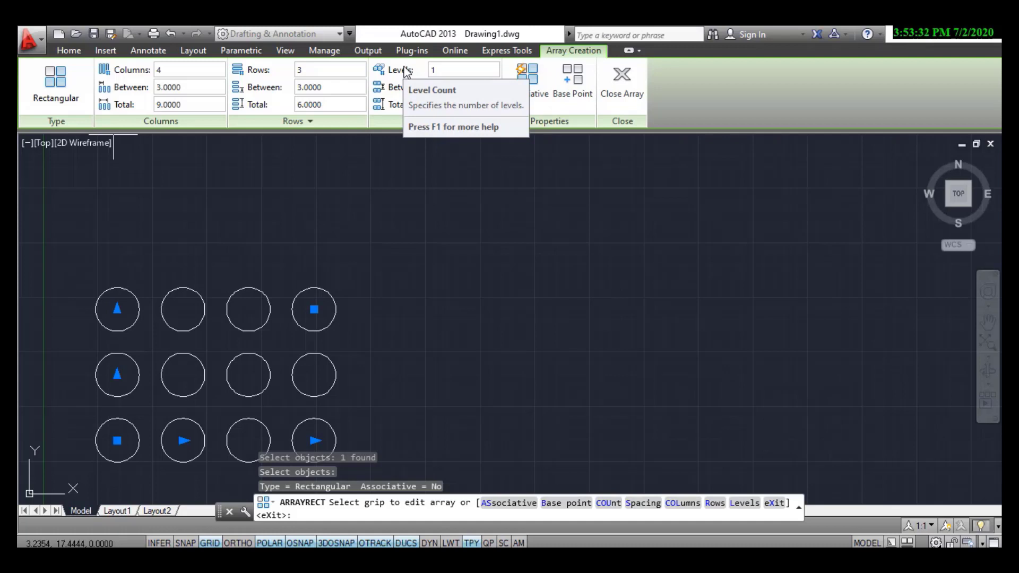
pyautogui.click(193, 70)
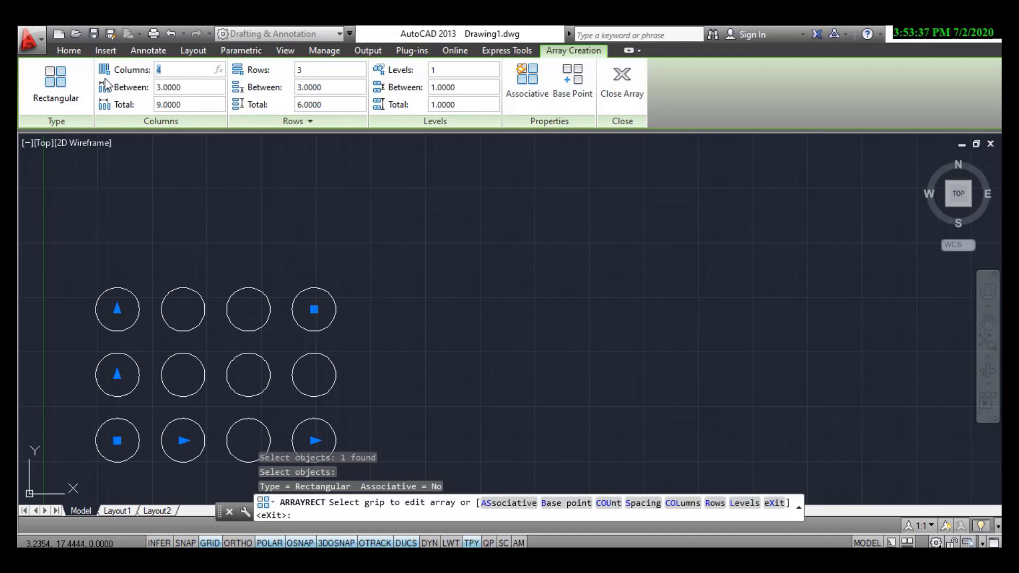
pyautogui.write('5')
pyautogui.press('Return')
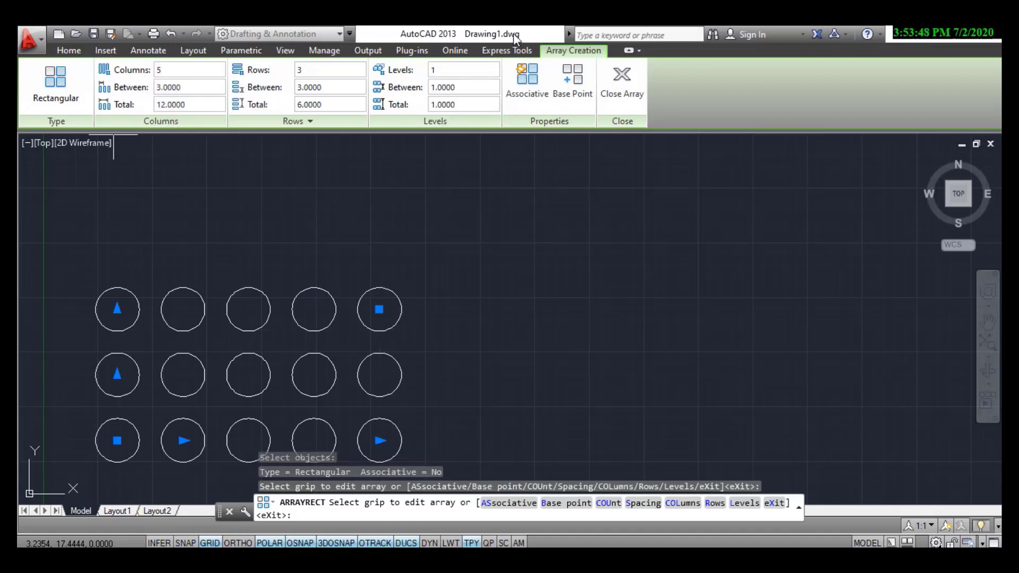
# Set the circle array to 2 rows and 3 levels.
pyautogui.click(336, 70)
pyautogui.write('2')
pyautogui.press('Return')
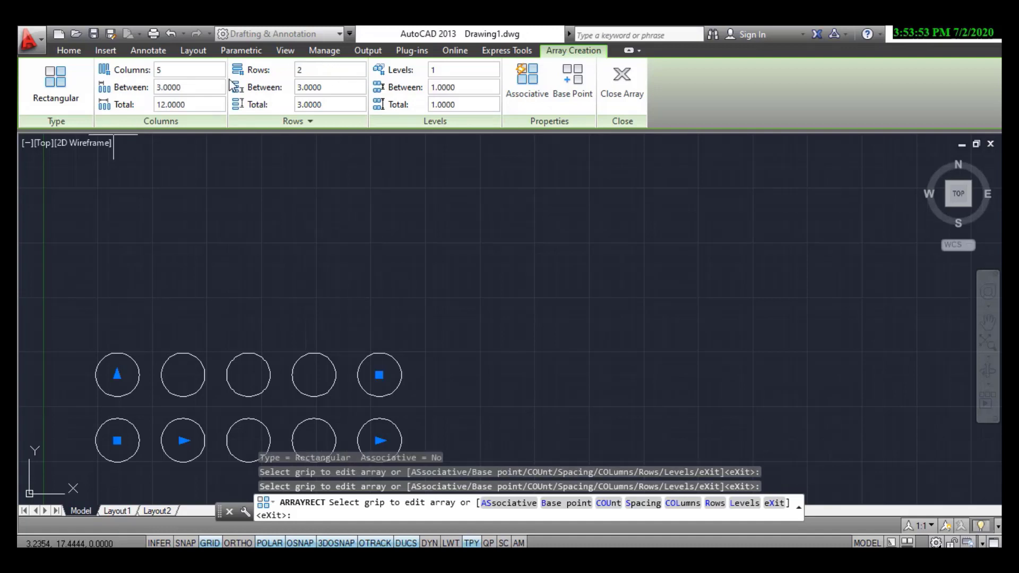
pyautogui.click(456, 69)
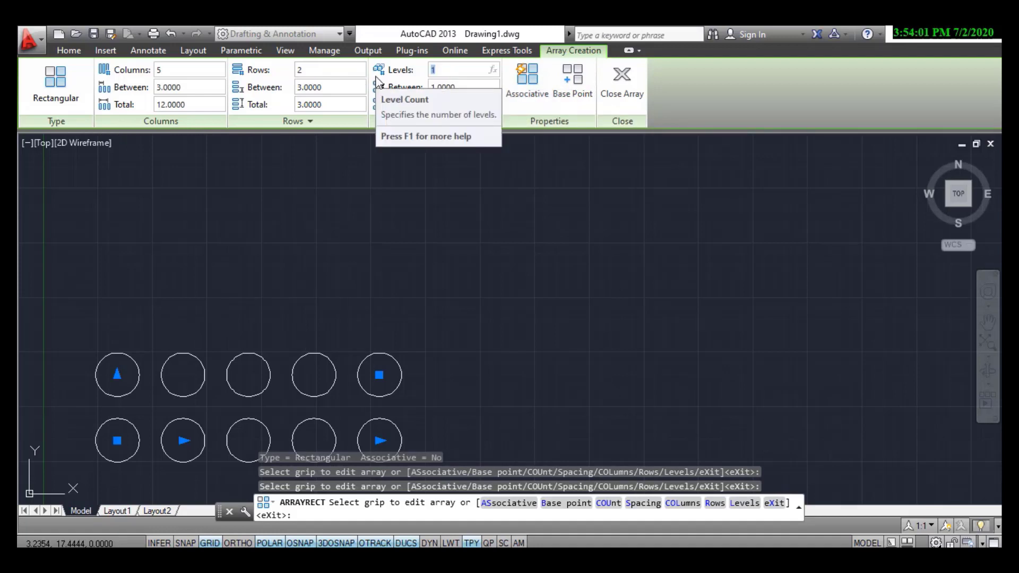
pyautogui.write('3')
pyautogui.press('Return')
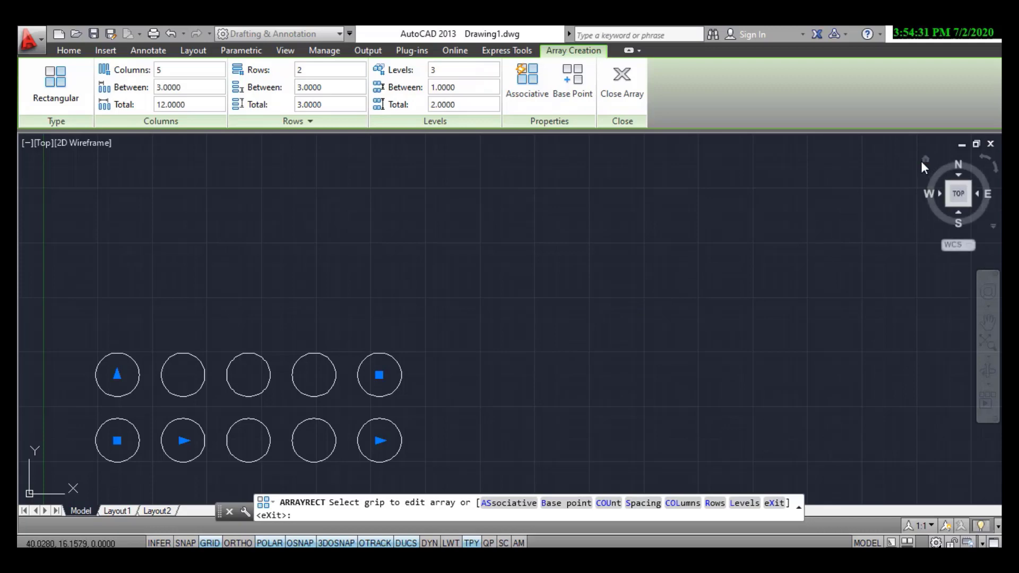
# Examine the array's stacked levels in an isometric view and with Free Orbit, then return to the top view.
pyautogui.click(924, 158)
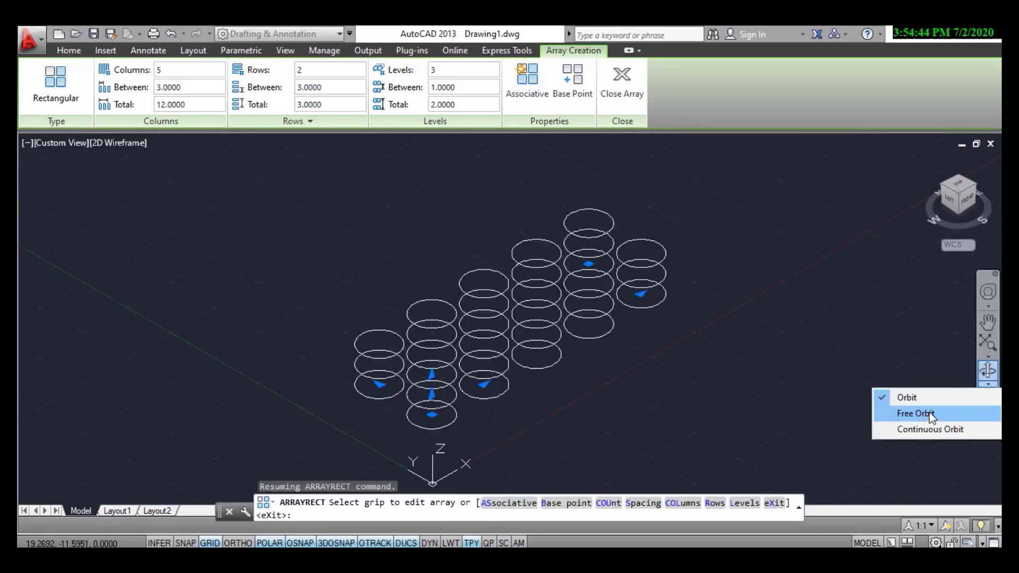
pyautogui.click(931, 414)
pyautogui.moveTo(721, 386); pyautogui.dragTo(565, 305)
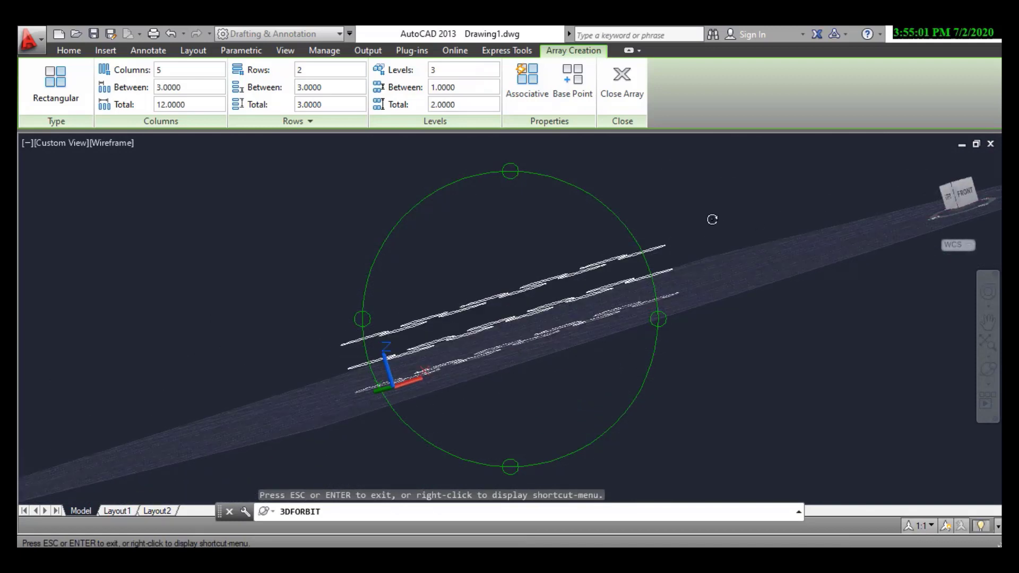
pyautogui.rightClick(695, 226)
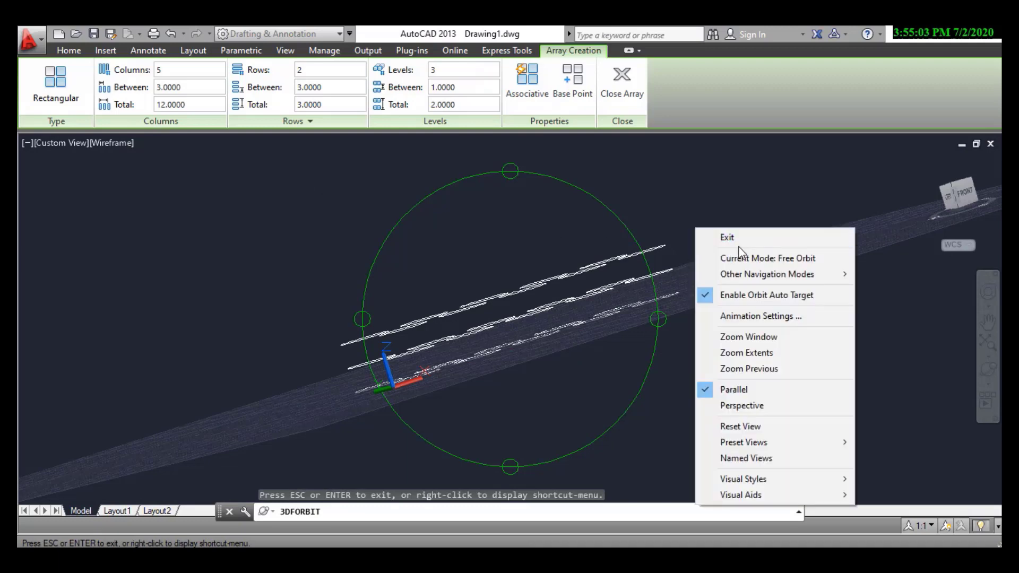
pyautogui.click(740, 234)
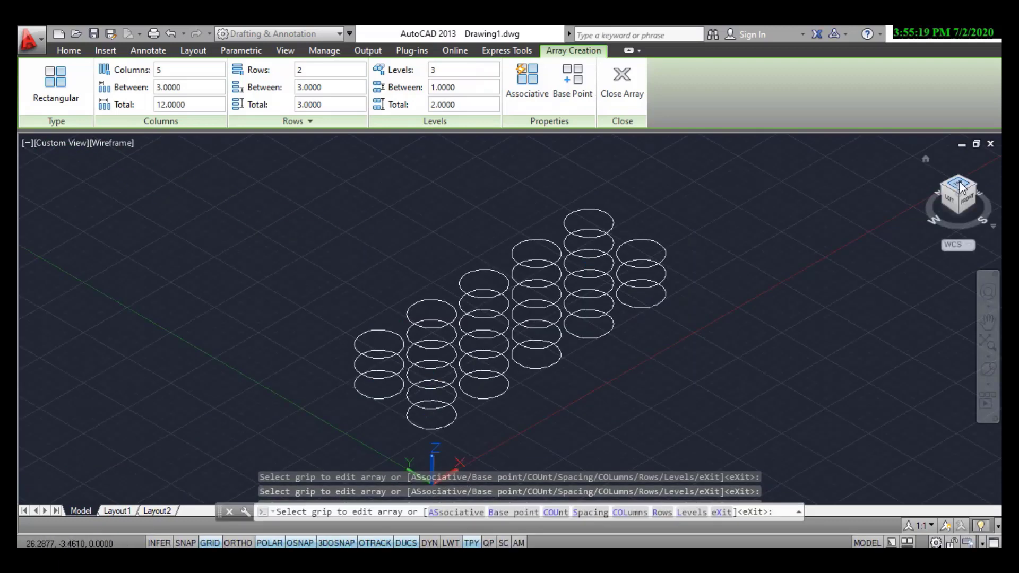
pyautogui.click(959, 189)
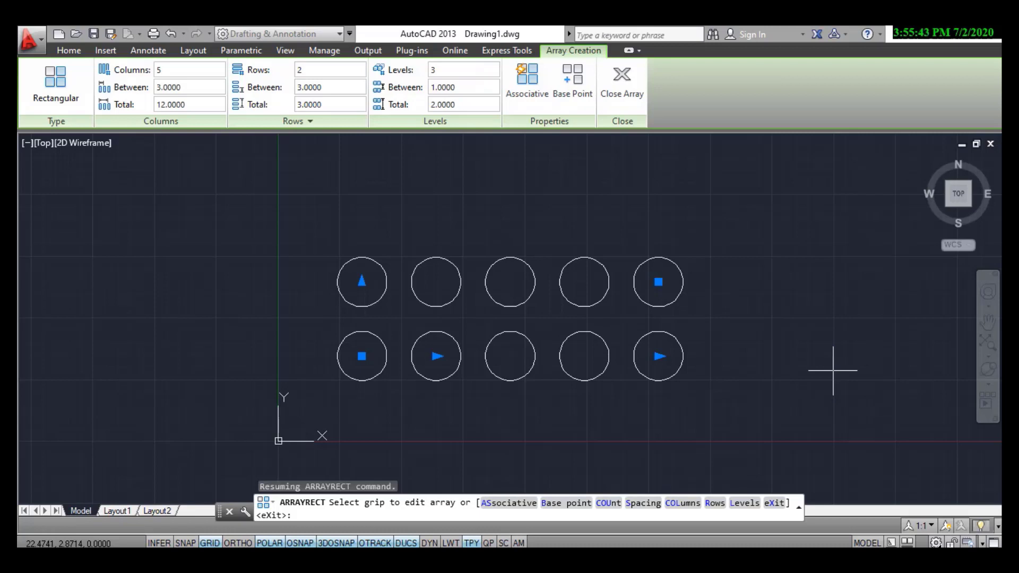
# Set the spacing between the array's columns to 5.
pyautogui.click(169, 87)
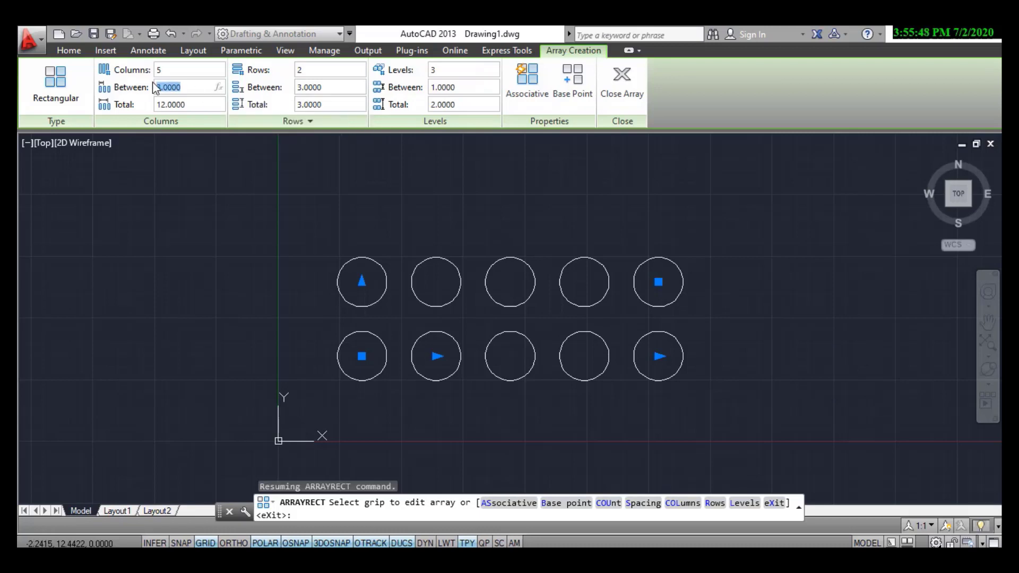
pyautogui.write('5')
pyautogui.press('Return')
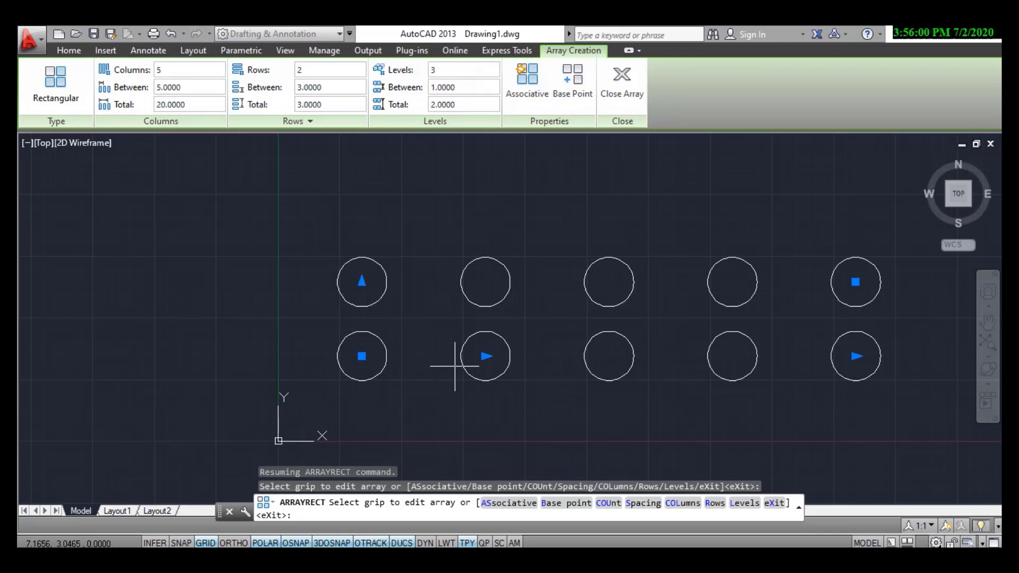
# Add a horizontal linear dimension above the upper row between the centers of its first two circles.
pyautogui.click(69, 50)
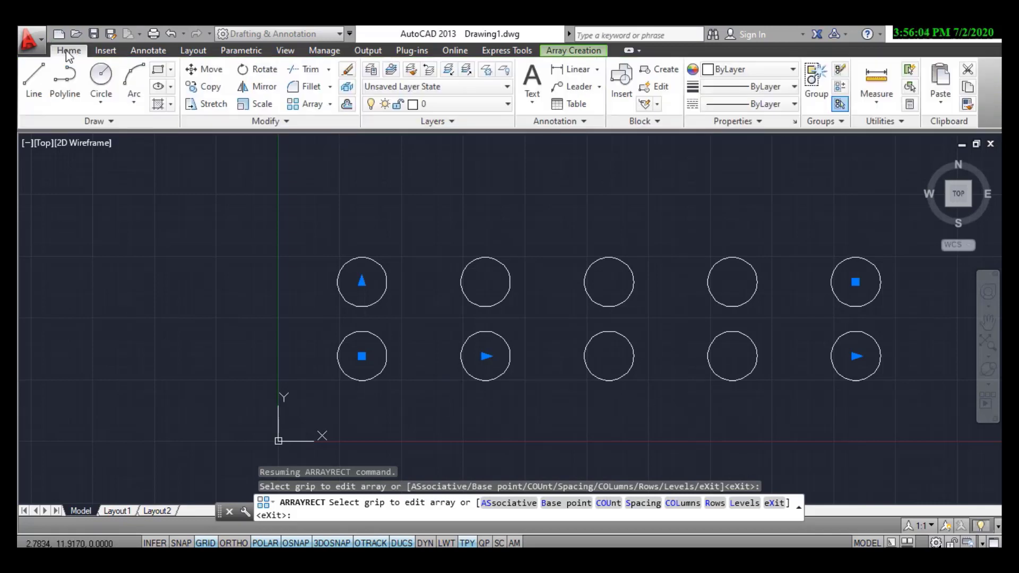
pyautogui.click(577, 74)
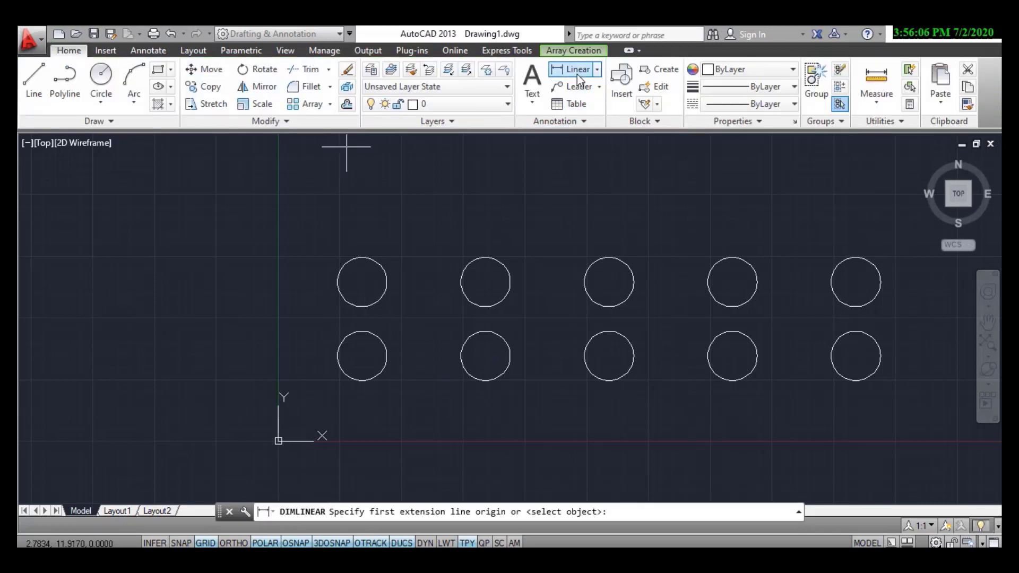
pyautogui.click(363, 282)
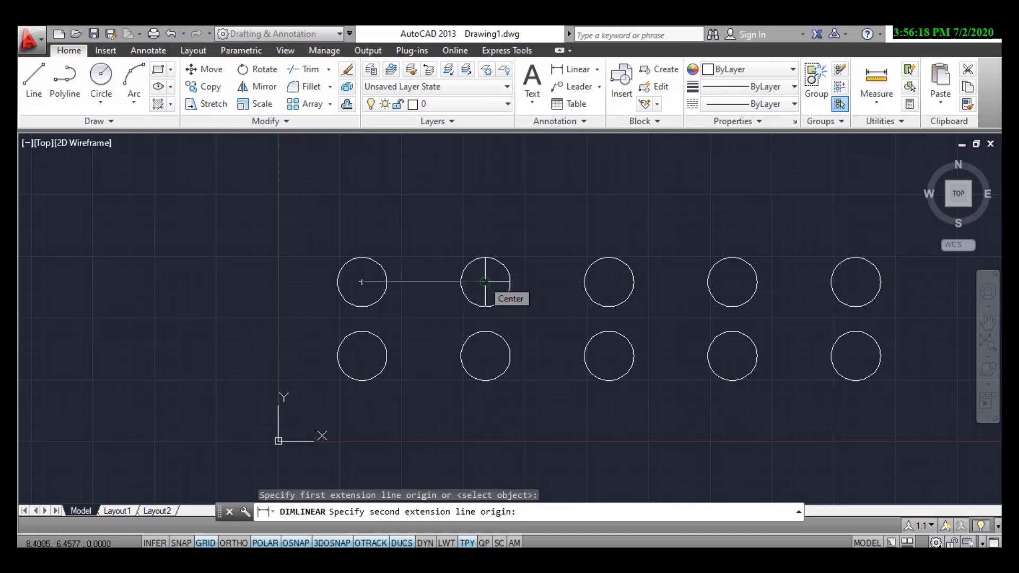
pyautogui.click(485, 282)
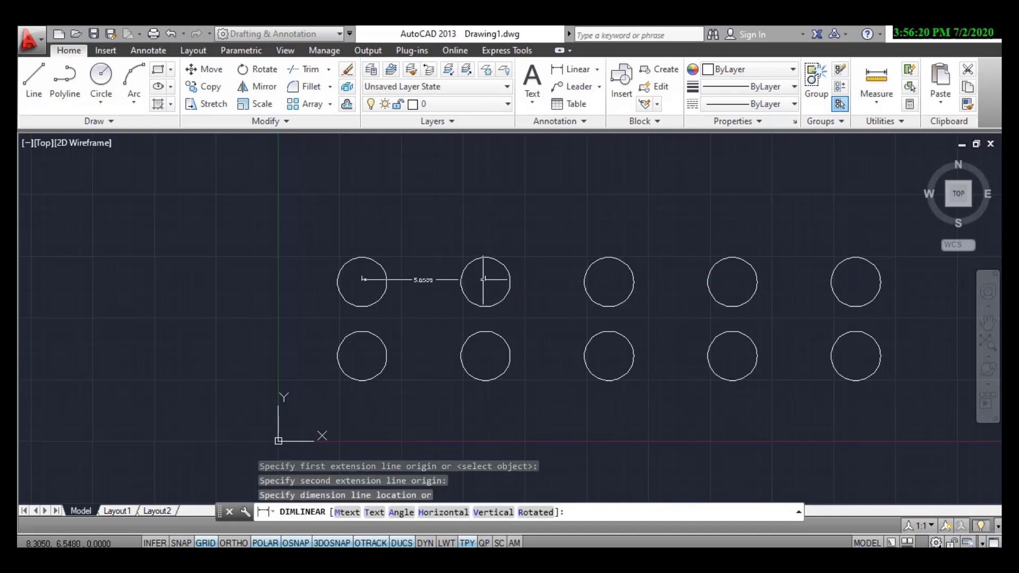
pyautogui.click(486, 212)
pyautogui.scroll(6, 437, 221)
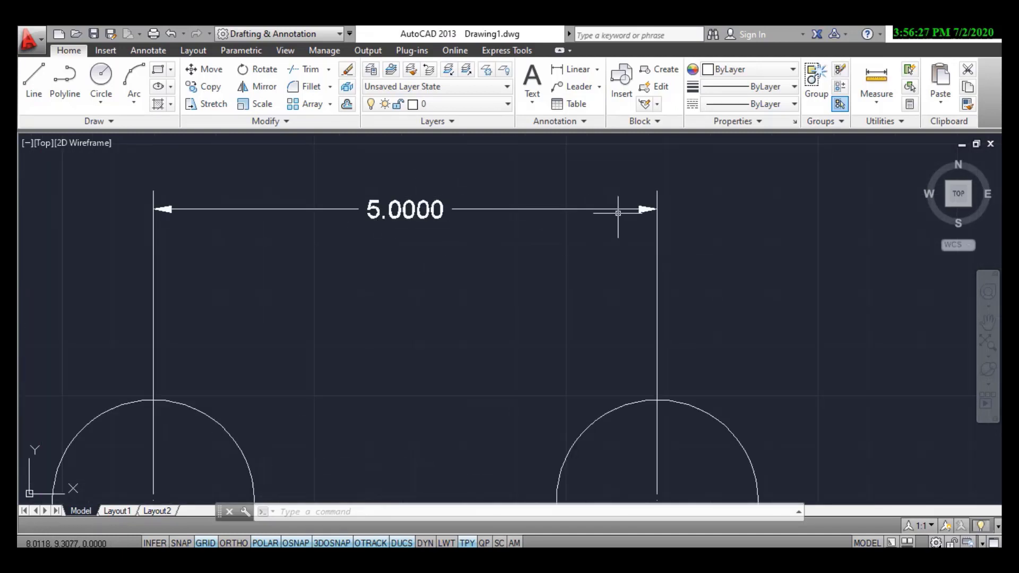
pyautogui.scroll(-2, 494, 262)
pyautogui.scroll(-2, 605, 221)
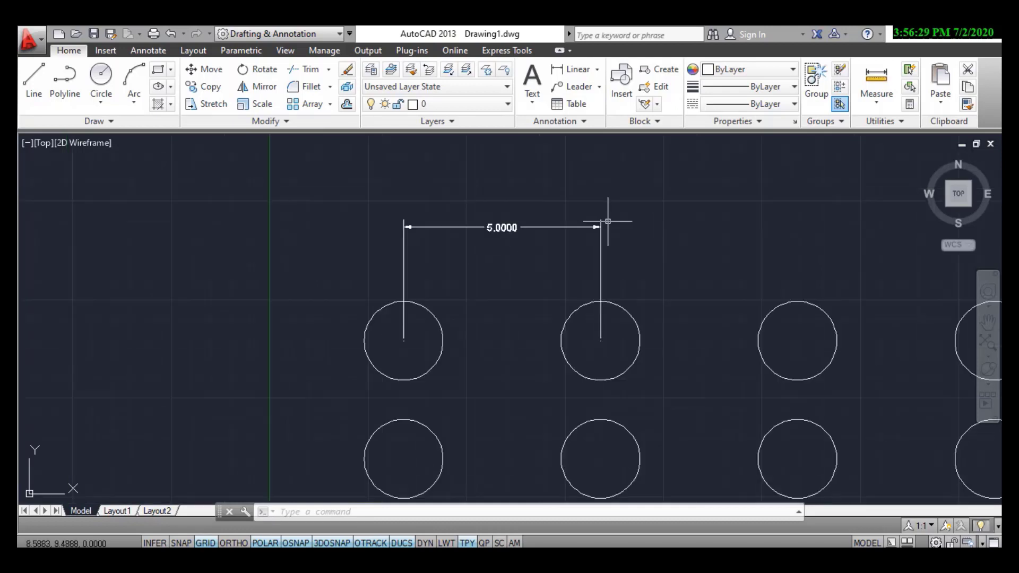
# Erase the linear dimension above the first two circles.
pyautogui.click(624, 207)
pyautogui.click(469, 230)
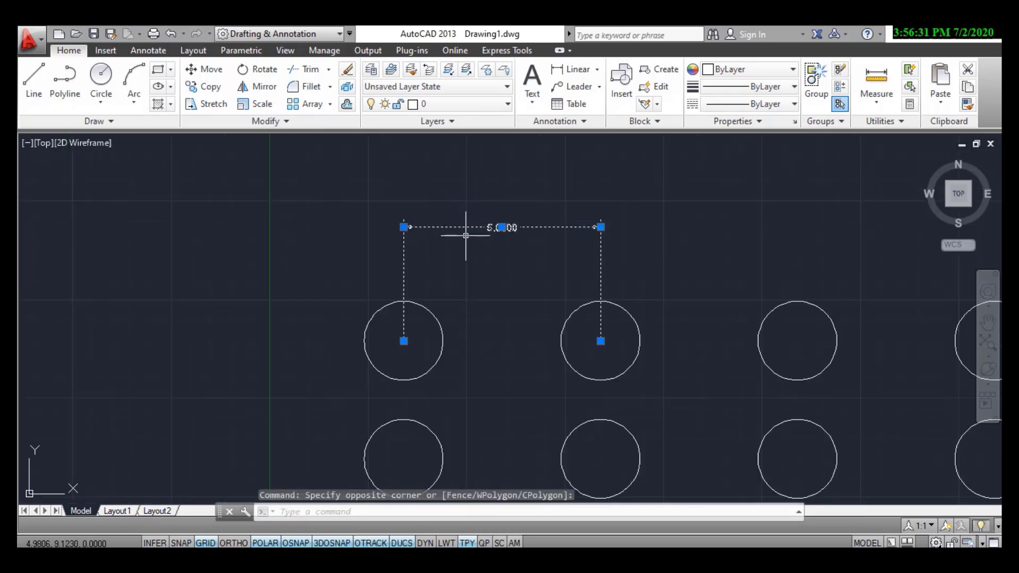
pyautogui.rightClick(470, 228)
pyautogui.click(501, 288)
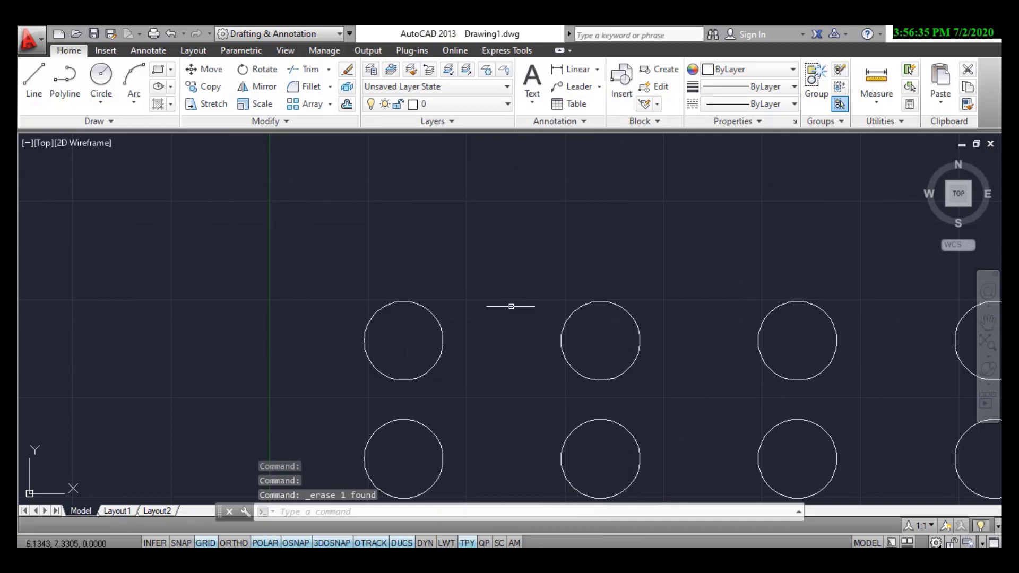
# Select all the arrayed circles with a crossing window and erase them.
pyautogui.scroll(-4, 585, 313)
pyautogui.moveTo(607, 309); pyautogui.dragTo(314, 334, button='middle')
pyautogui.click(552, 308)
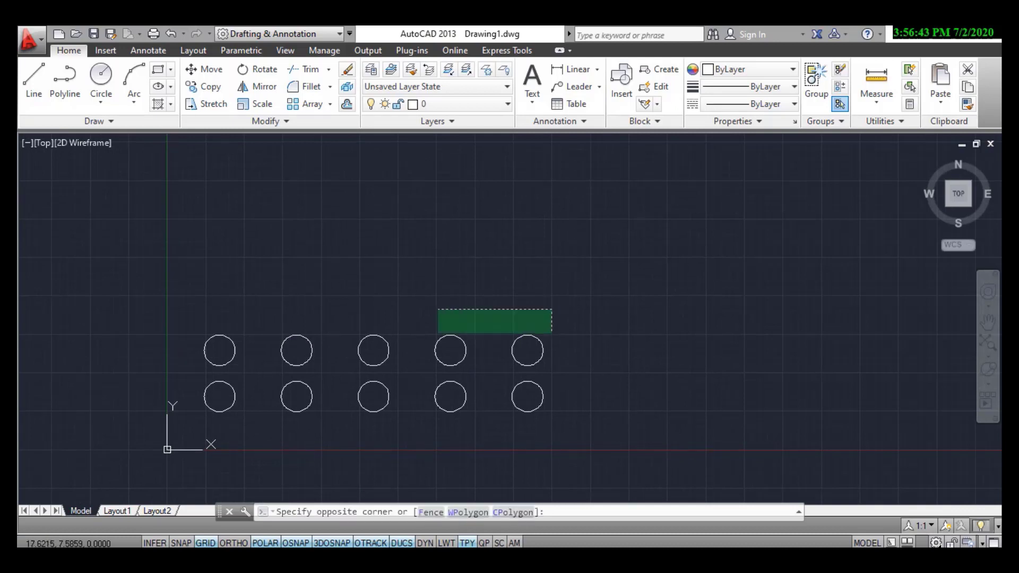
pyautogui.click(175, 411)
pyautogui.rightClick(175, 411)
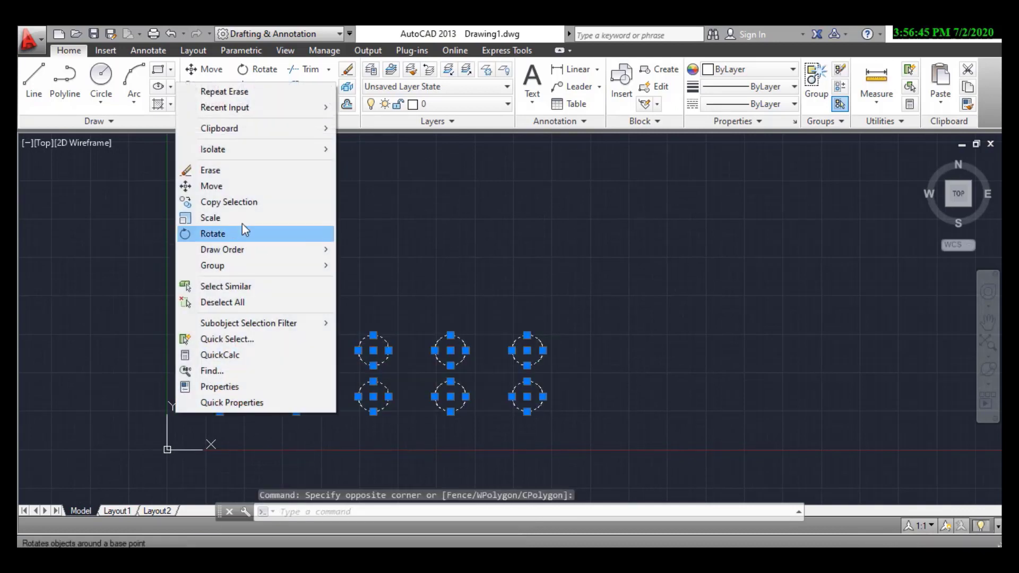
pyautogui.click(230, 171)
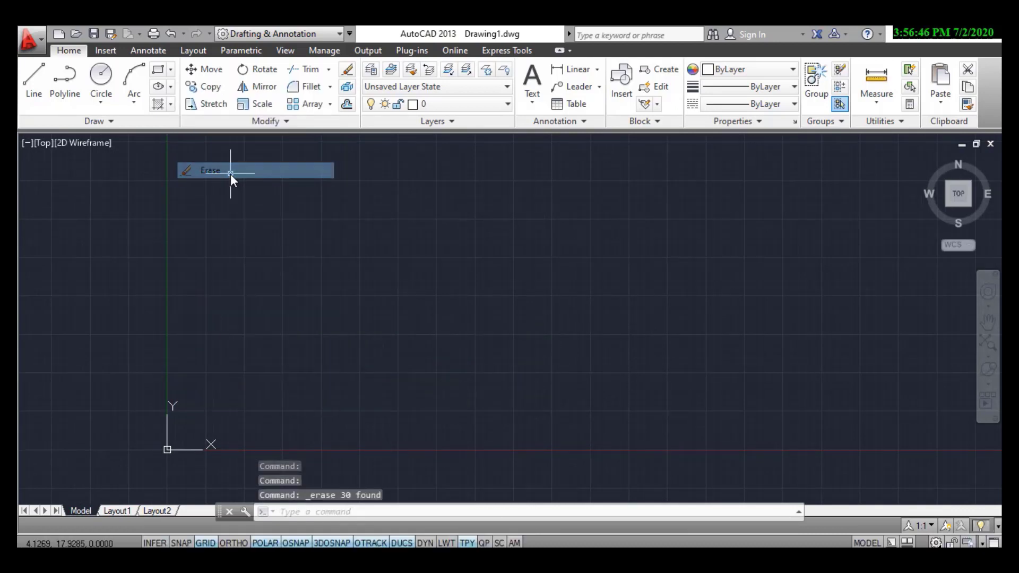
# Draw a new circle with a radius of 1 on the negative X side of the origin.
pyautogui.click(101, 79)
pyautogui.click(122, 426)
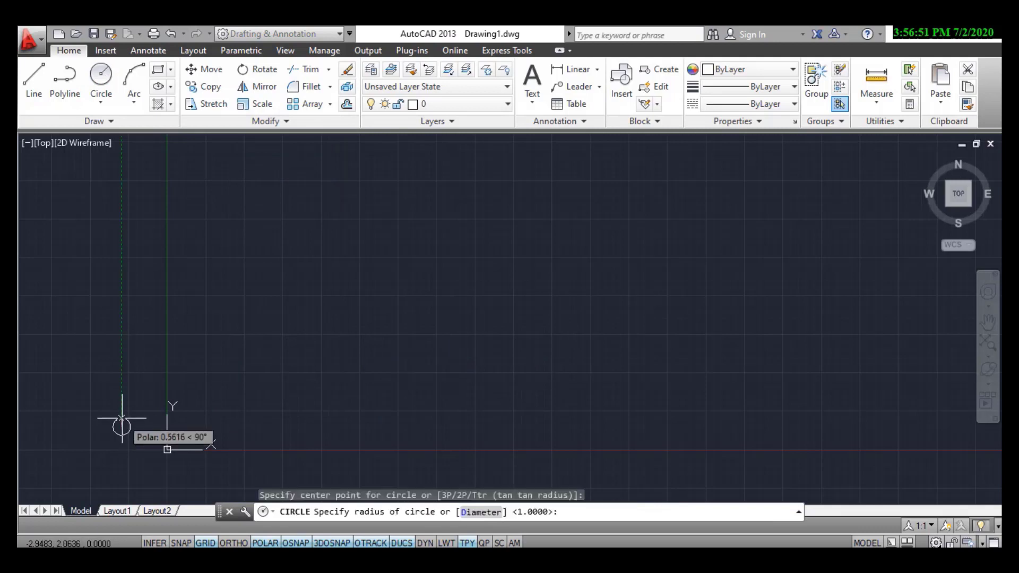
pyautogui.write('1')
pyautogui.press('Return')
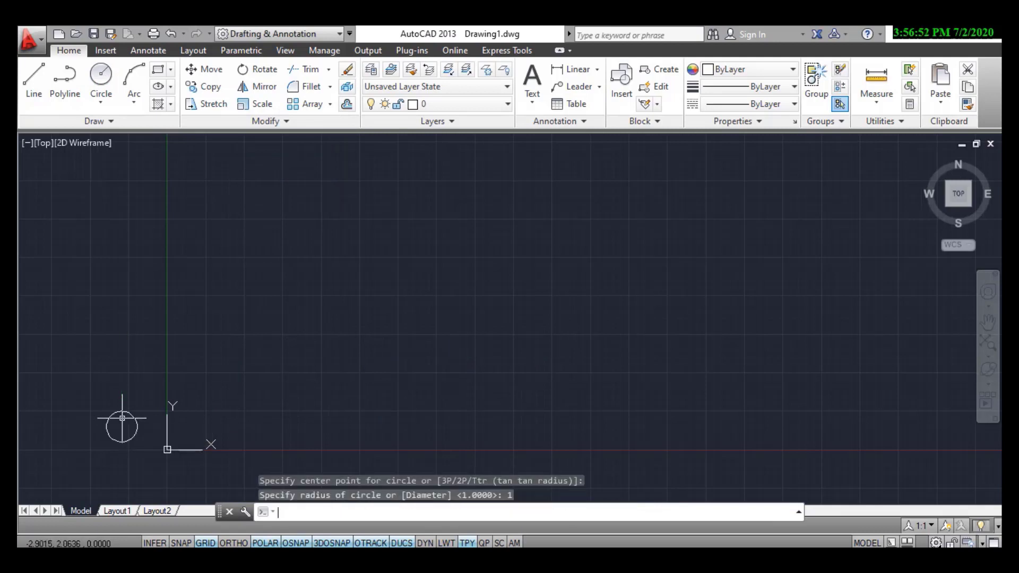
# Create a rectangular array of the circle with 2 rows and 5 columns.
pyautogui.click(305, 104)
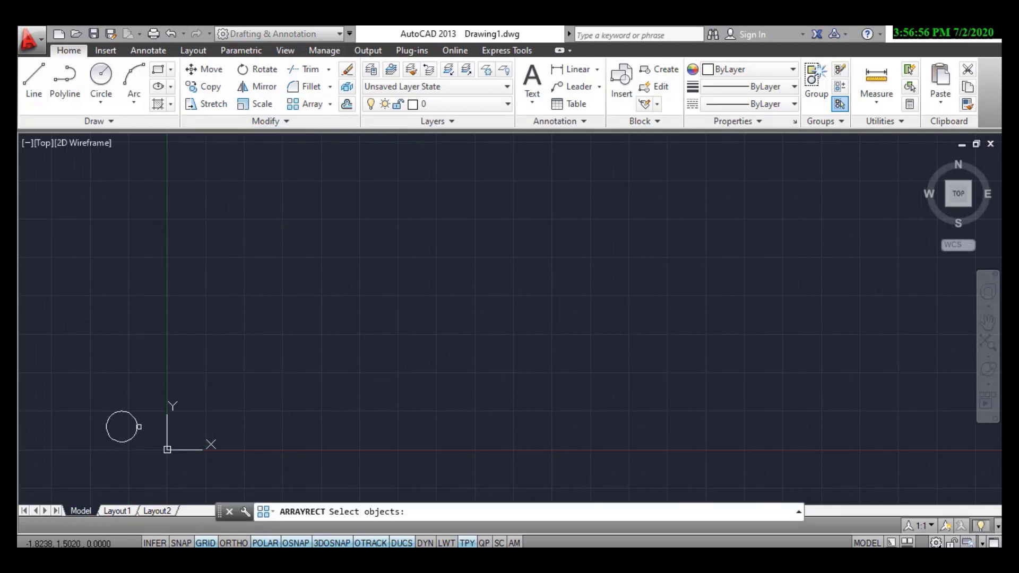
pyautogui.click(133, 417)
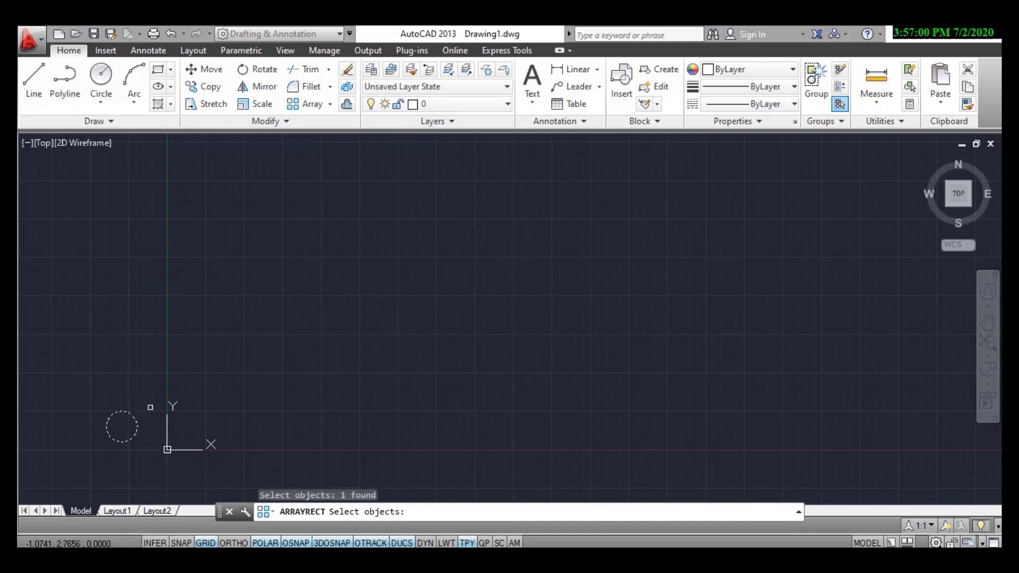
pyautogui.press('Return')
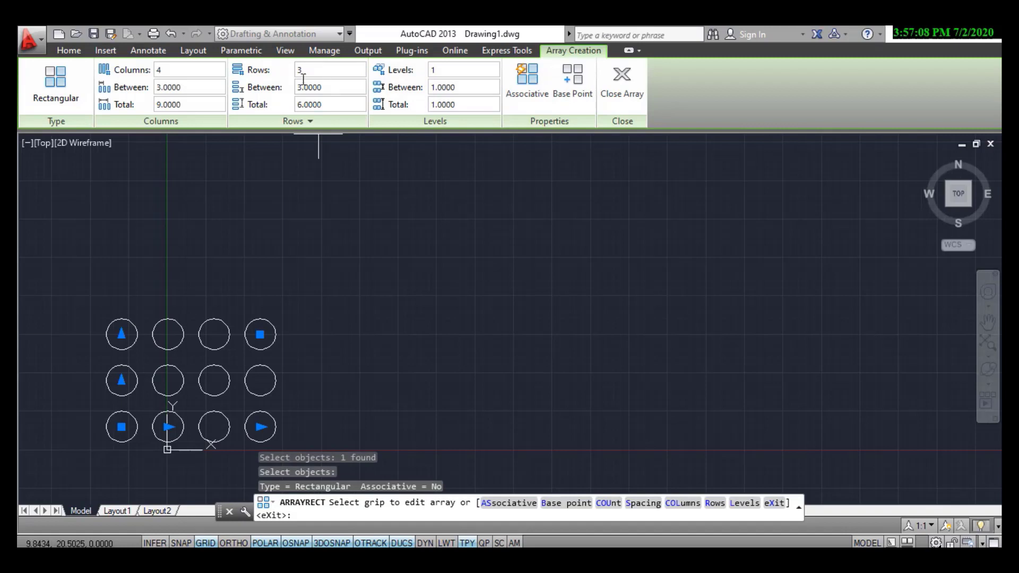
pyautogui.moveTo(304, 73); pyautogui.dragTo(250, 97)
pyautogui.write('2')
pyautogui.press('Return')
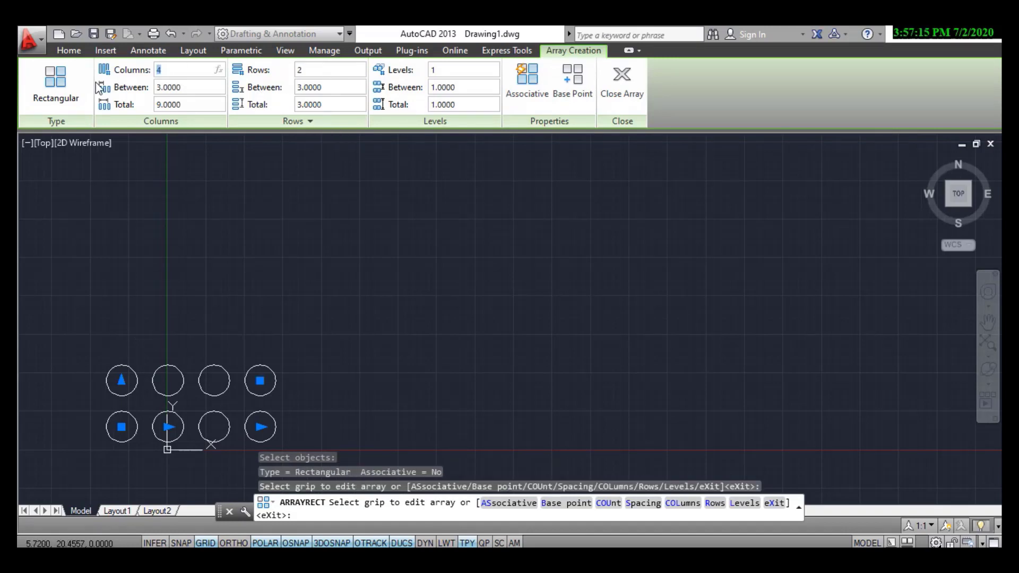
pyautogui.write('5')
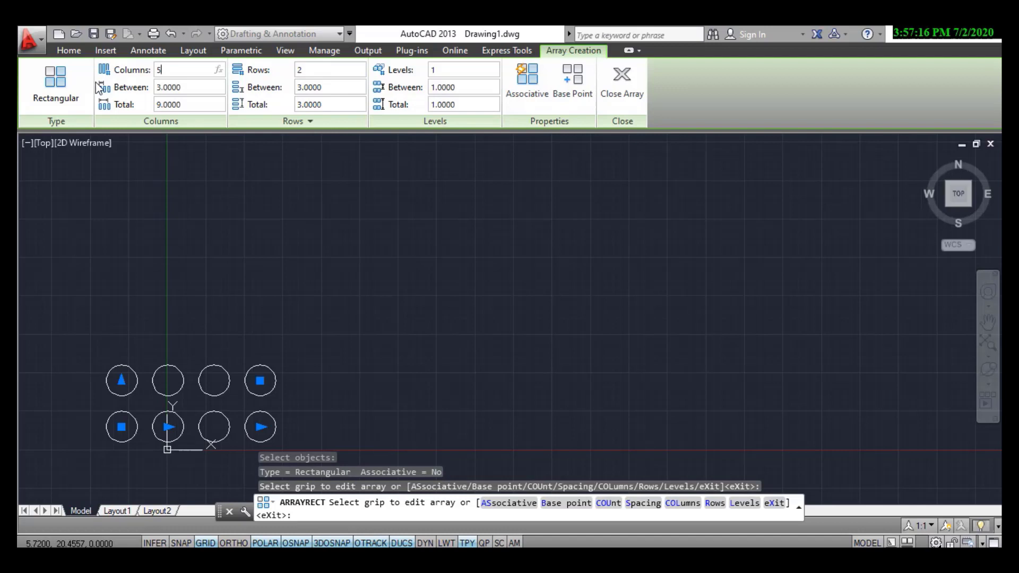
pyautogui.press('Return')
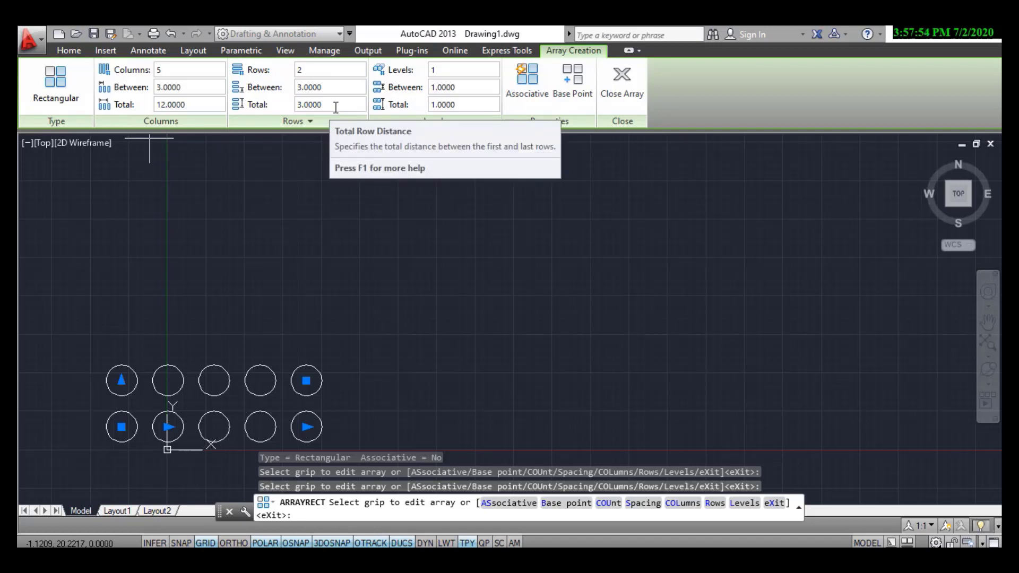
# Set the total distance between the array's first and last rows to 5.
pyautogui.moveTo(336, 107); pyautogui.dragTo(274, 108)
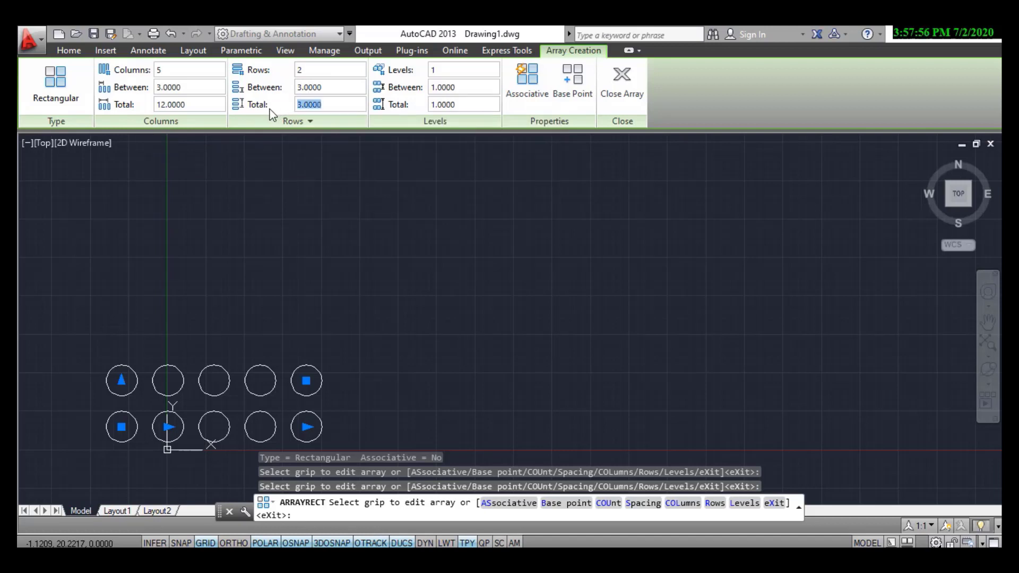
pyautogui.write('5')
pyautogui.press('Return')
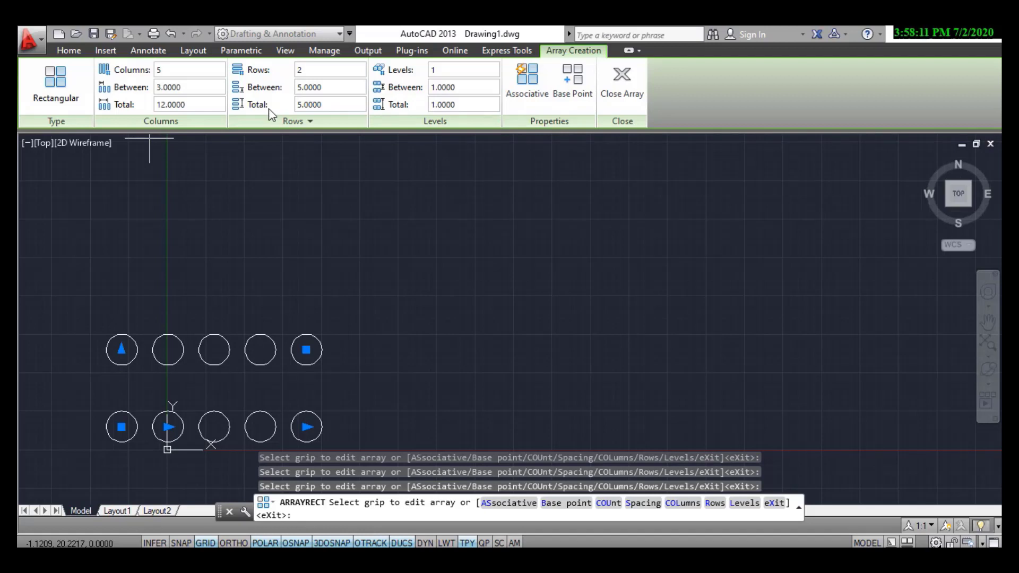
# Add a vertical linear dimension between the centers of the last circles in the upper and lower rows.
pyautogui.click(80, 59)
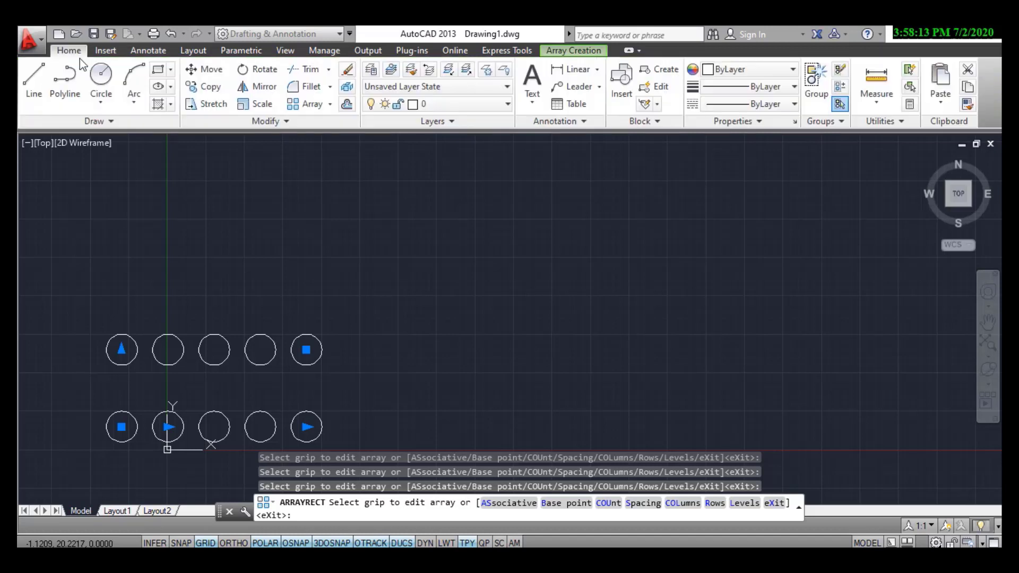
pyautogui.click(569, 71)
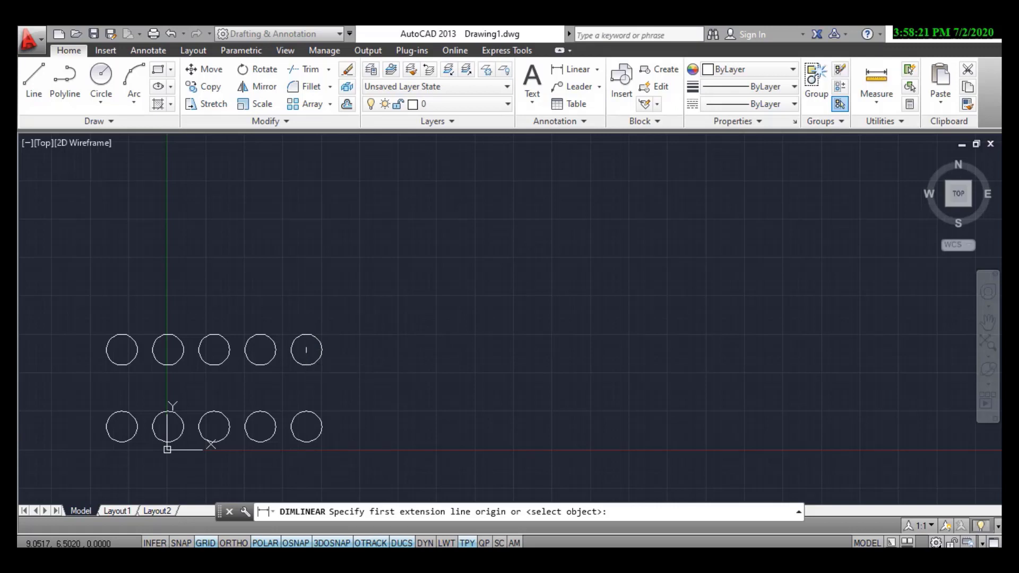
pyautogui.click(306, 349)
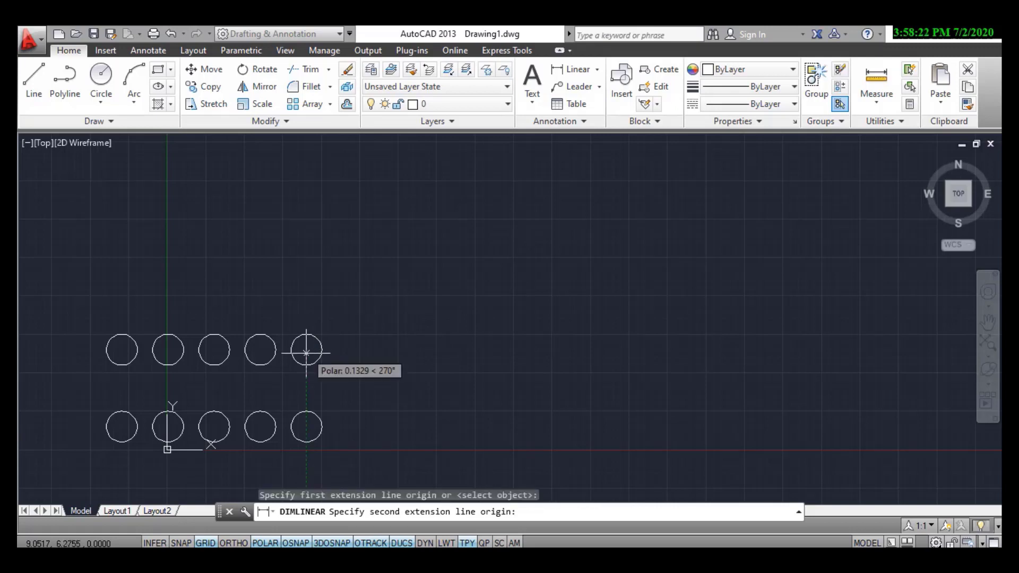
pyautogui.click(307, 427)
pyautogui.click(391, 424)
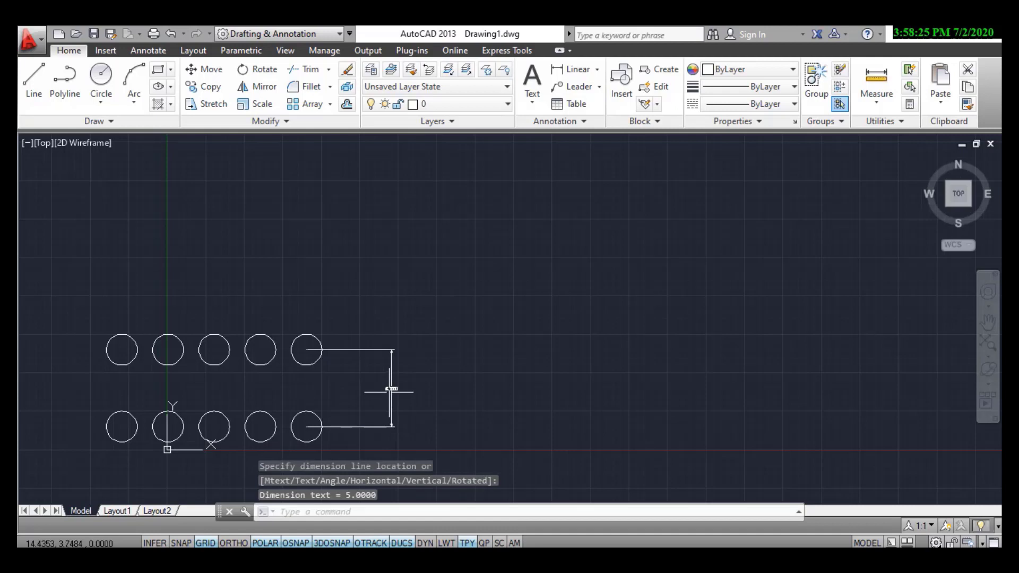
pyautogui.scroll(6, 390, 392)
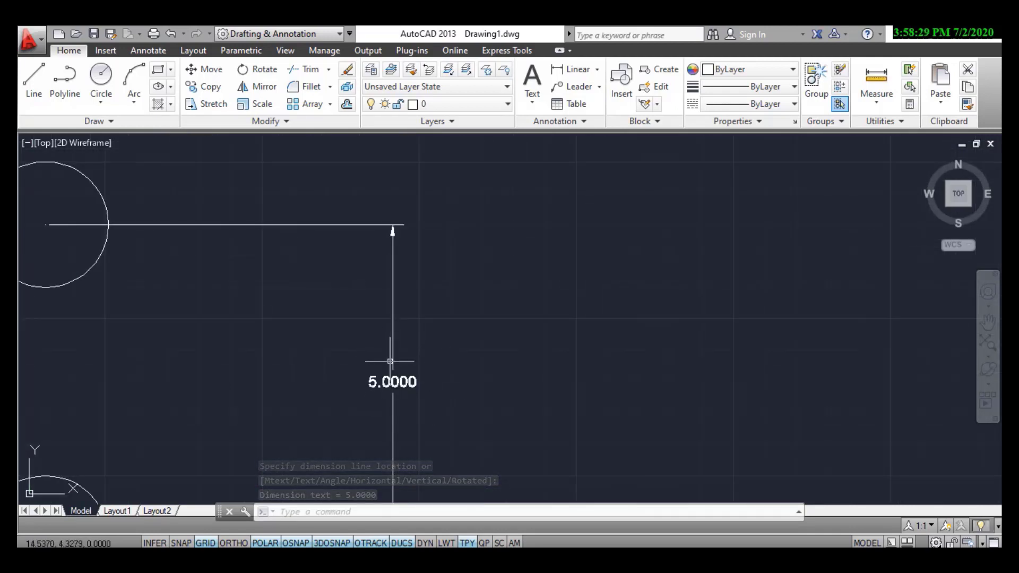
pyautogui.scroll(-6, 392, 357)
# Select the vertical dimension between the two rows with a crossing window and erase it.
pyautogui.click(419, 321)
pyautogui.click(342, 424)
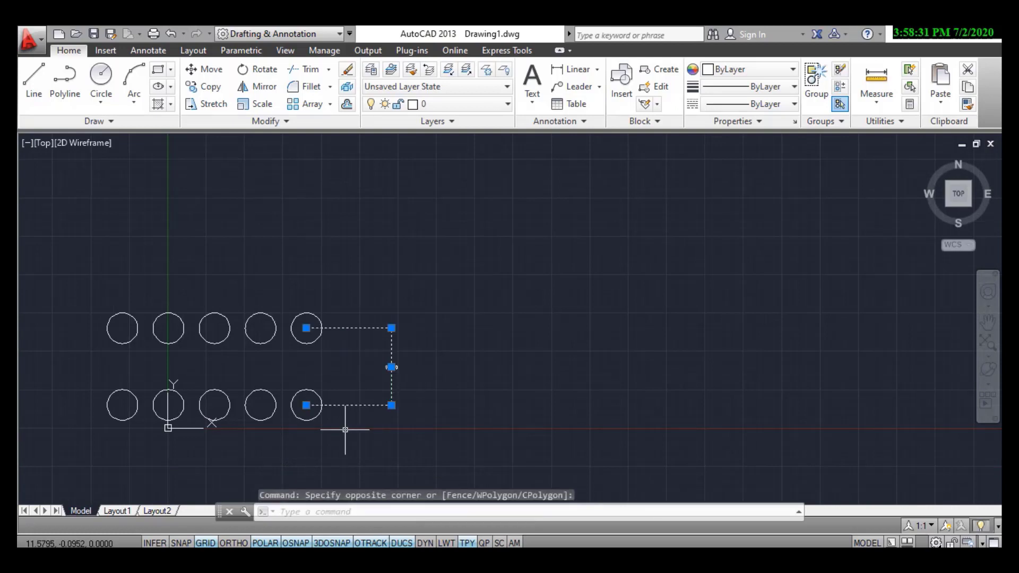
pyautogui.rightClick(344, 425)
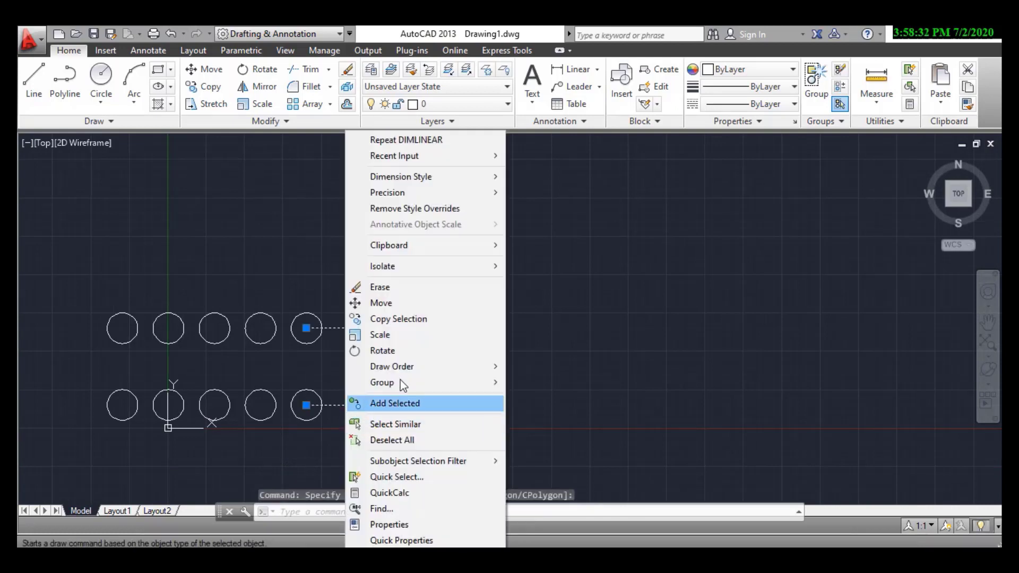
pyautogui.click(409, 285)
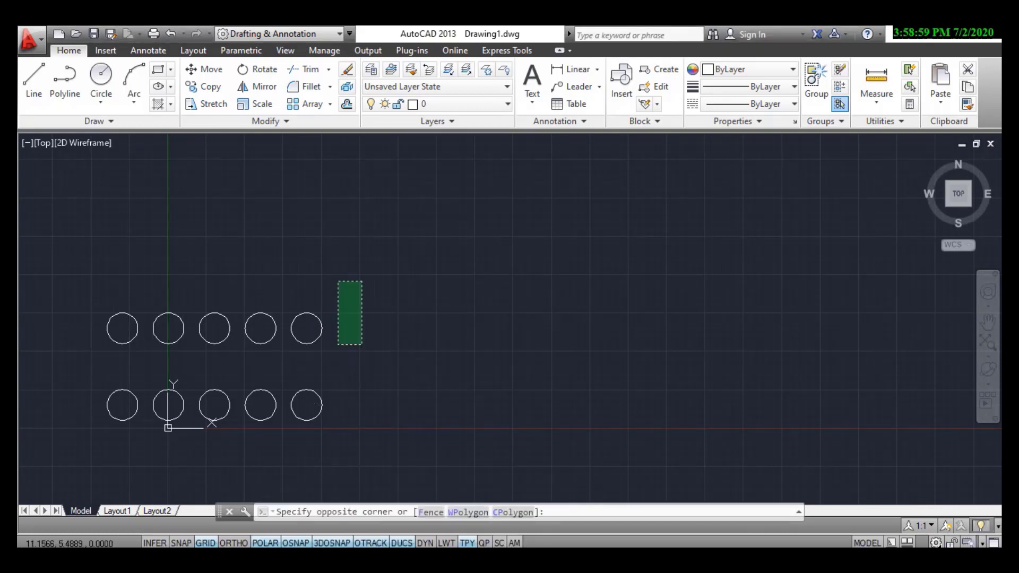
# Select both rows of circles with a crossing window and erase them.
pyautogui.click(57, 447)
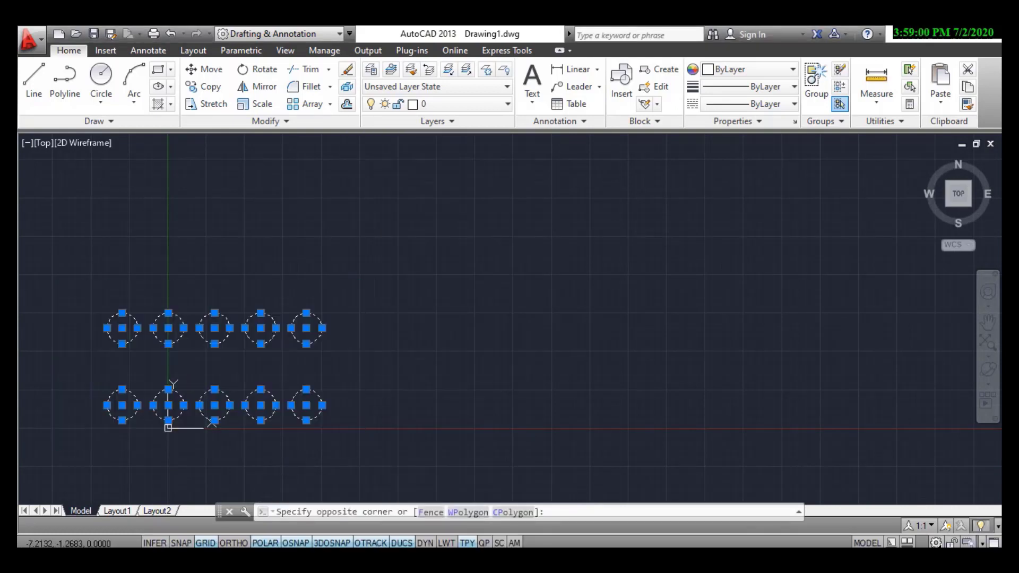
pyautogui.rightClick(56, 445)
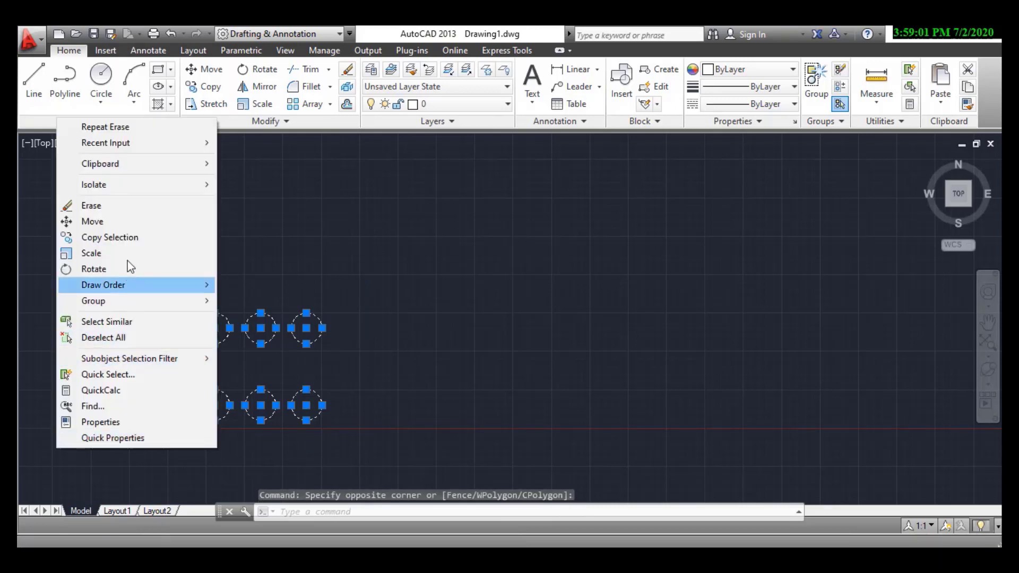
pyautogui.click(142, 208)
# Draw a circle with a radius of 1 just beside the origin on the negative X side.
pyautogui.click(109, 80)
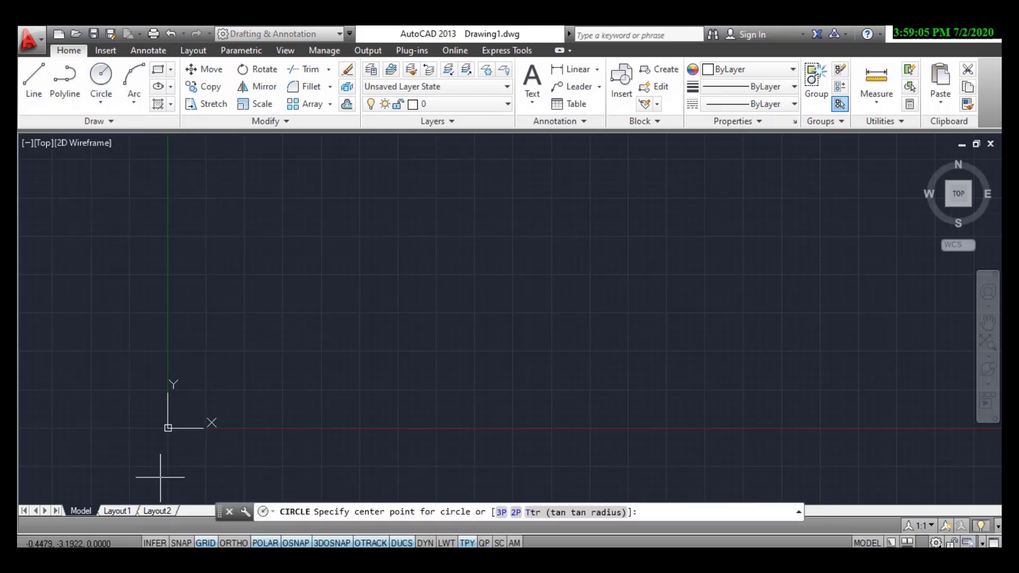
pyautogui.click(126, 409)
pyautogui.click(126, 404)
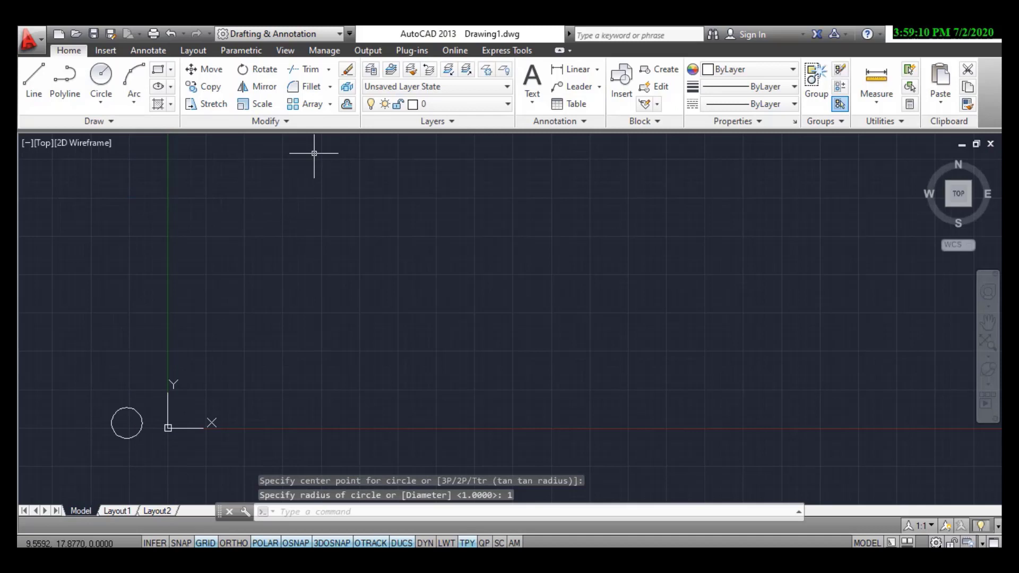
# Create an associative rectangular array of the new circle with 4 columns and 3 rows, and finish the array.
pyautogui.click(309, 105)
pyautogui.click(140, 417)
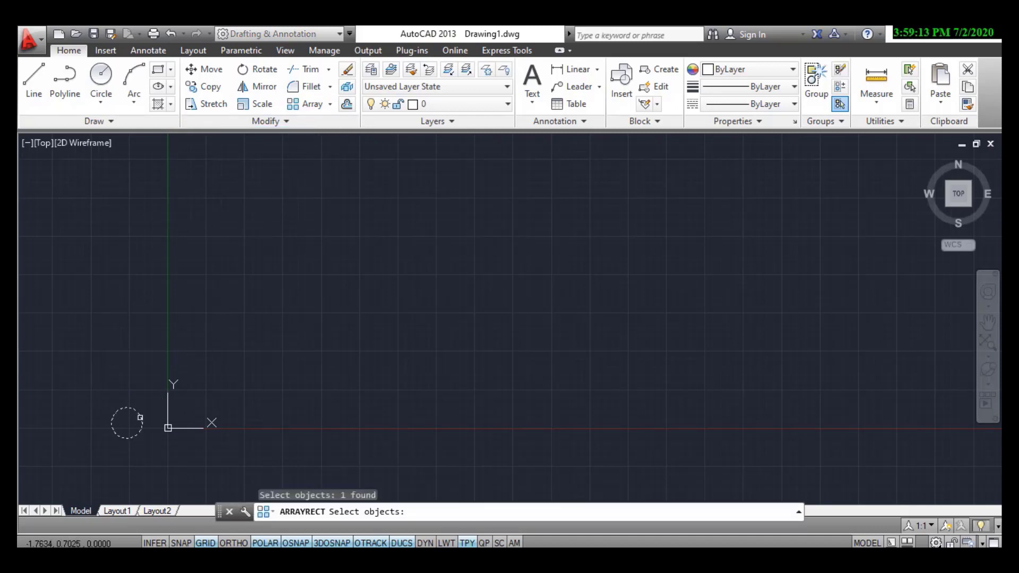
pyautogui.press('Return')
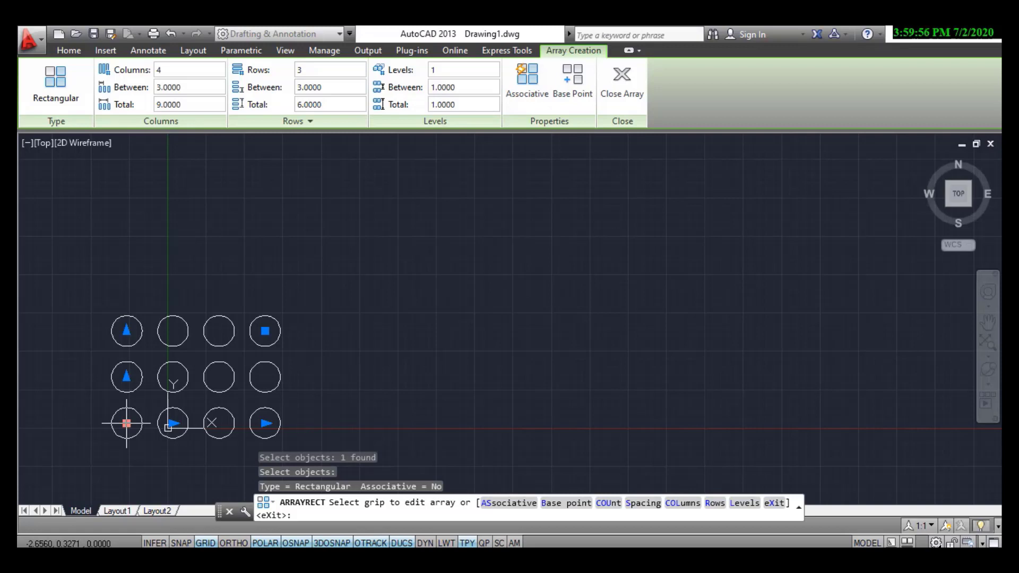
pyautogui.click(516, 84)
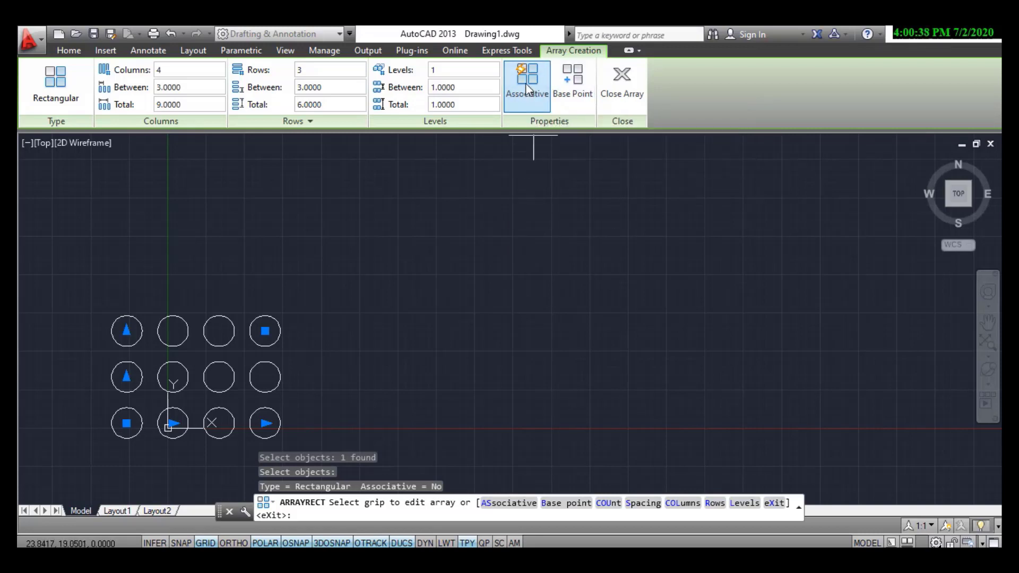
pyautogui.click(527, 94)
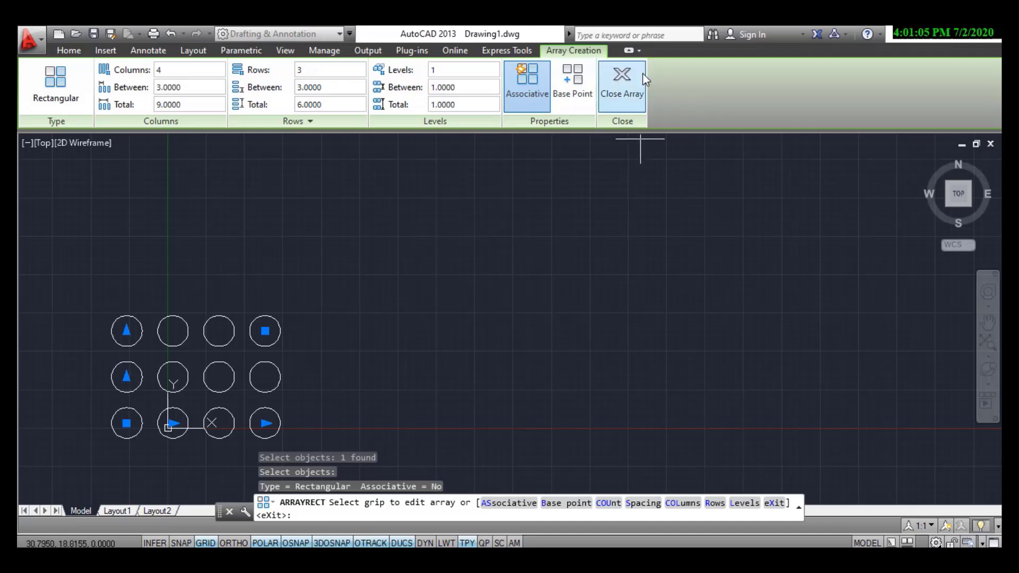
pyautogui.click(632, 82)
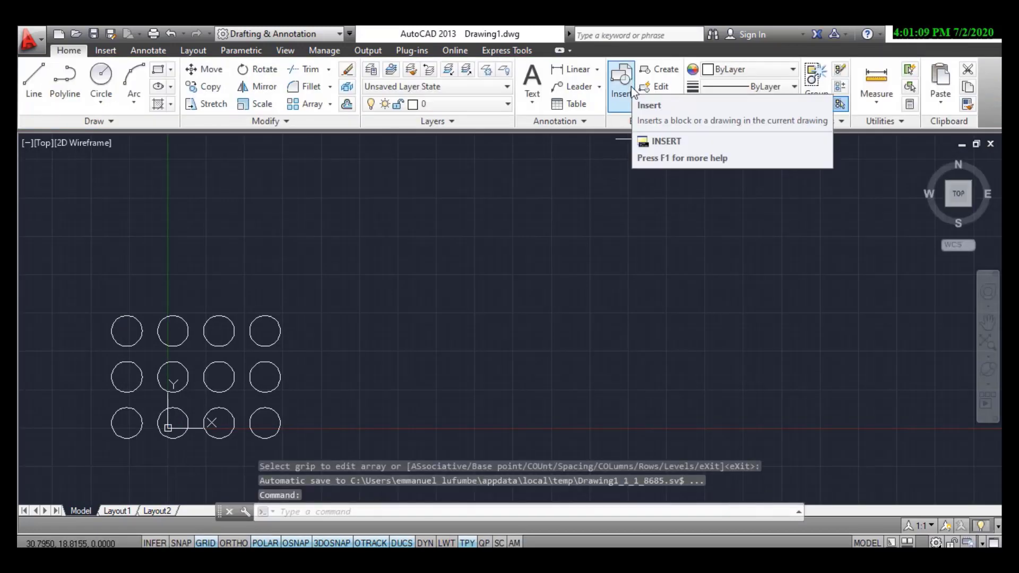
# Select the associative array and extend its row count to 5 using the end grip of the first column.
pyautogui.click(280, 321)
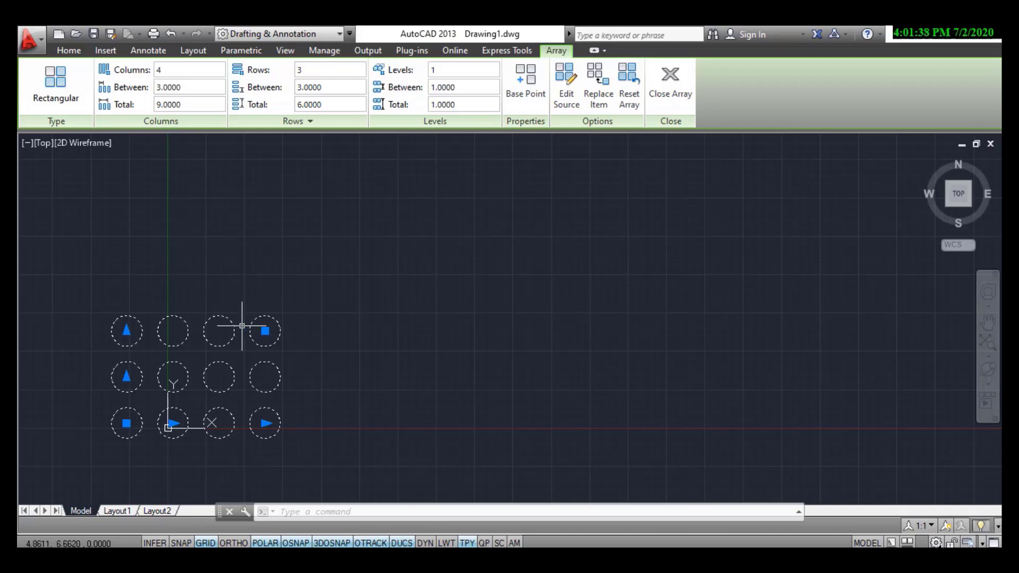
pyautogui.moveTo(127, 330)
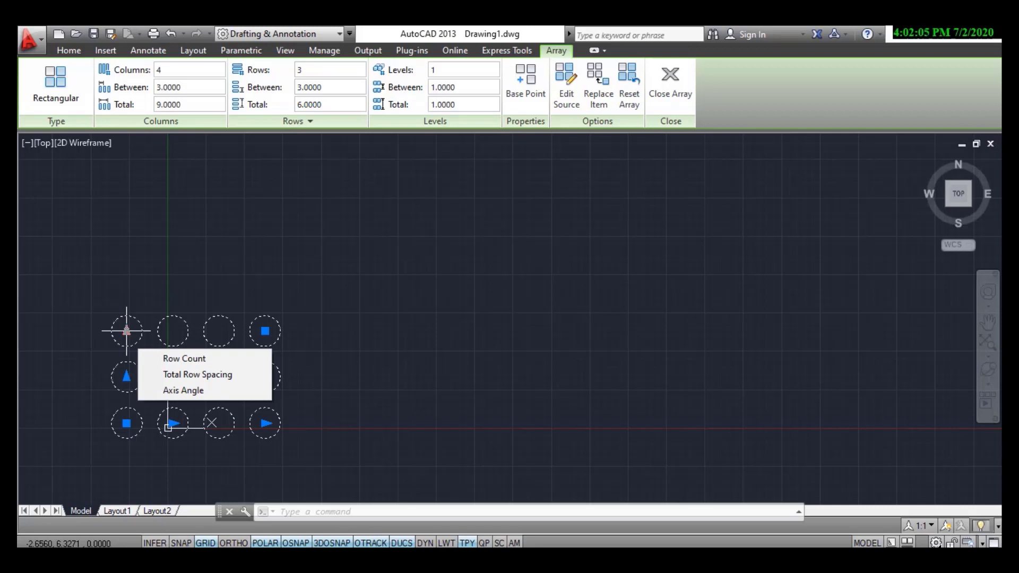
pyautogui.click(174, 362)
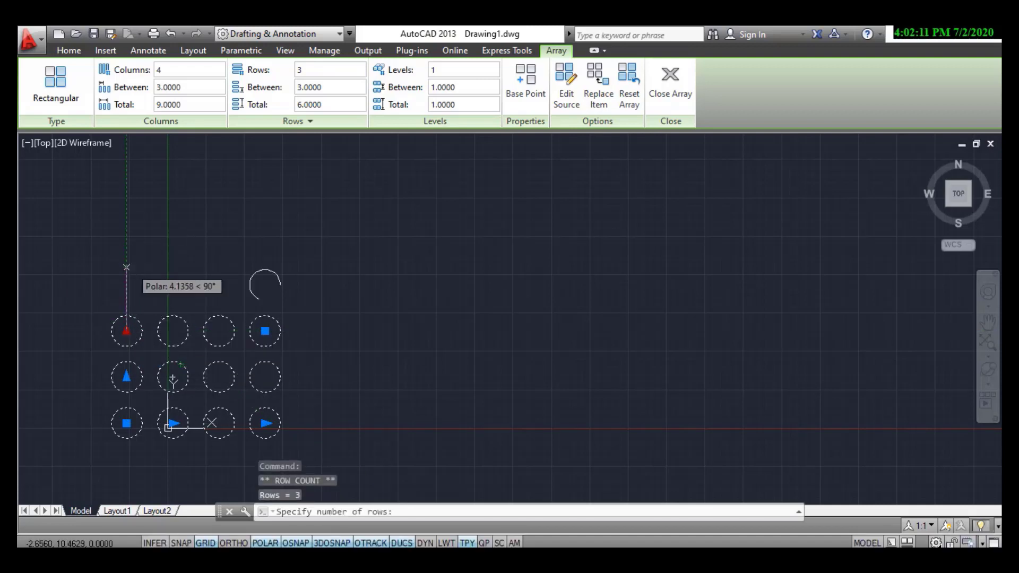
pyautogui.click(135, 234)
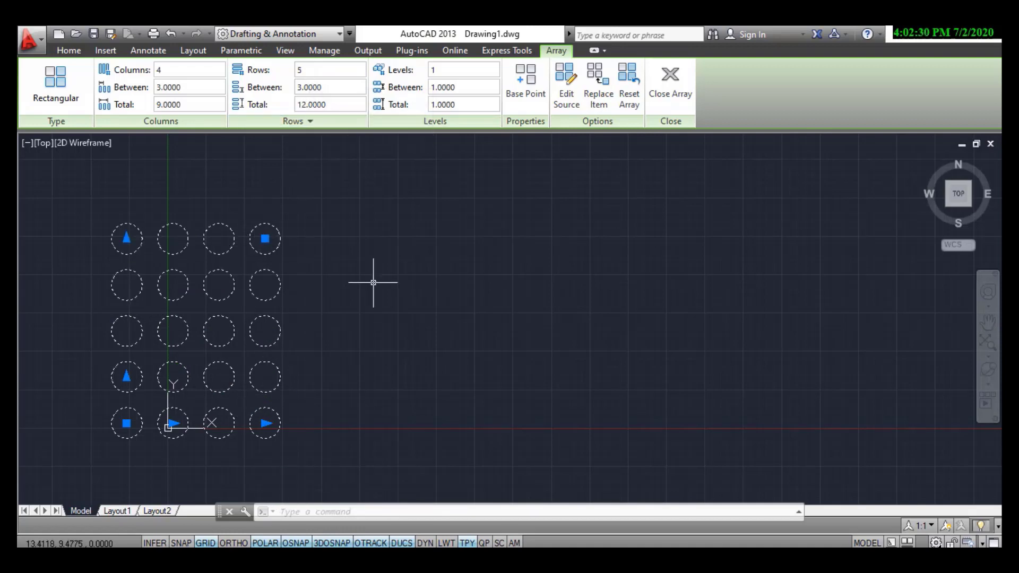
# Set the array's axis angle to 45 degrees from the end grip of the first column, and deselect the array.
pyautogui.moveTo(126, 238)
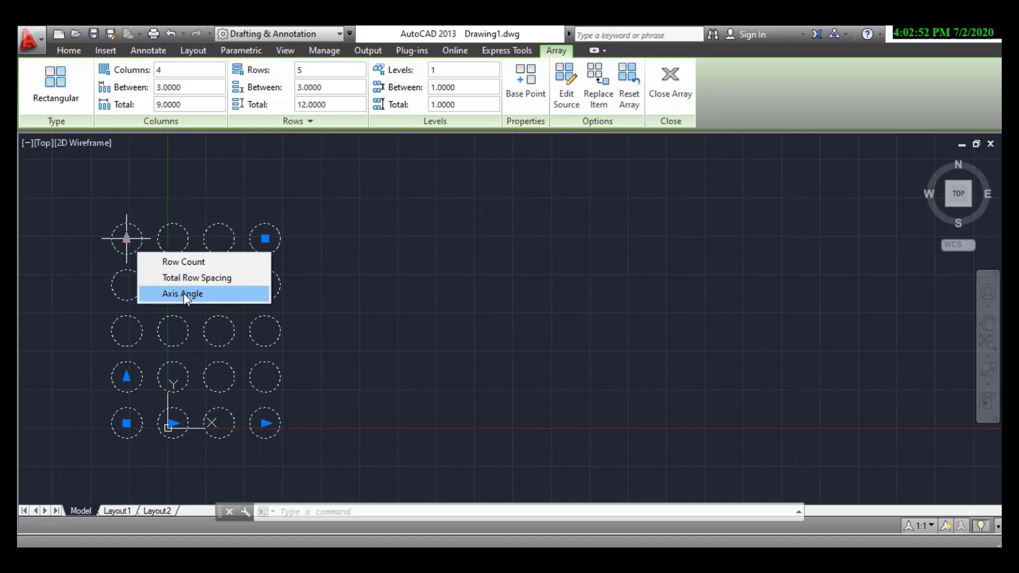
pyautogui.click(185, 296)
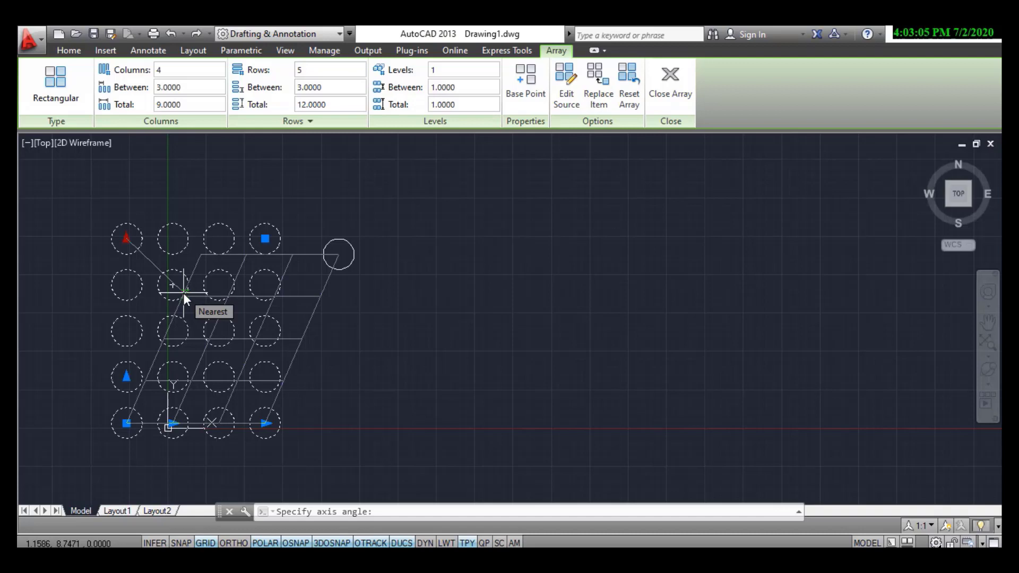
pyautogui.write('45')
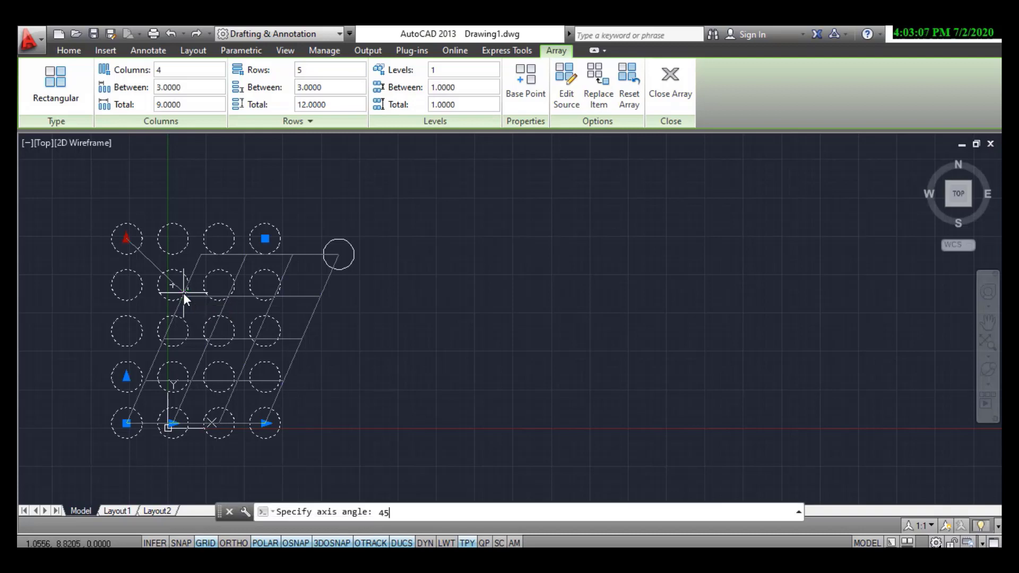
pyautogui.press('Return')
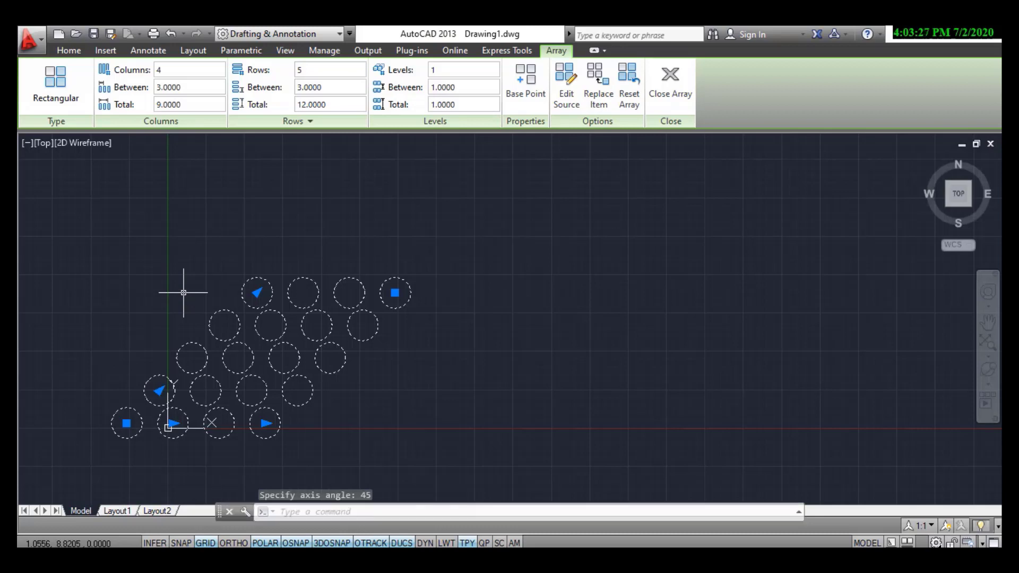
pyautogui.press('Escape')
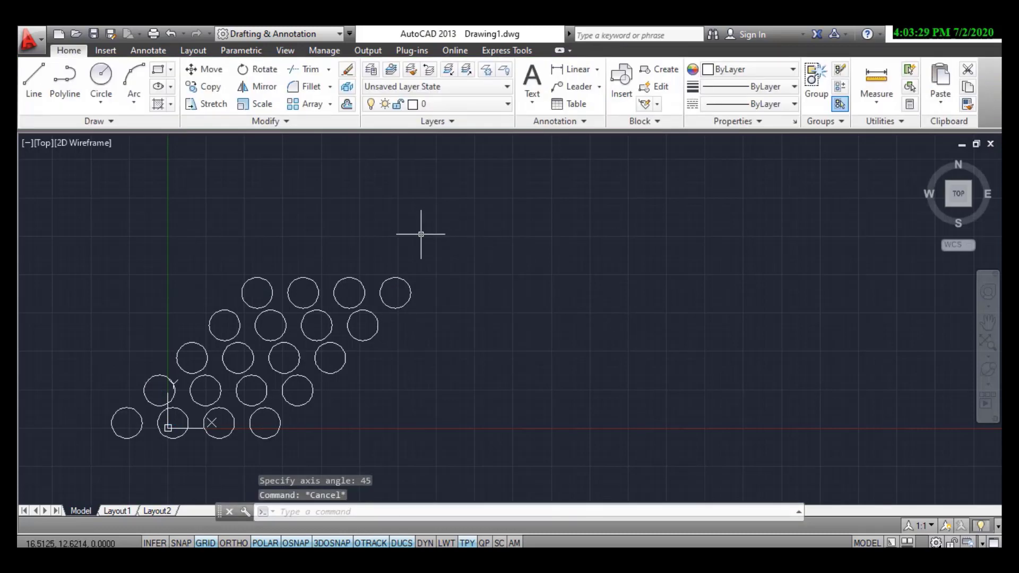
# Select the slanted circle array with a crossing window and erase it.
pyautogui.click(420, 234)
pyautogui.click(87, 440)
pyautogui.rightClick(94, 438)
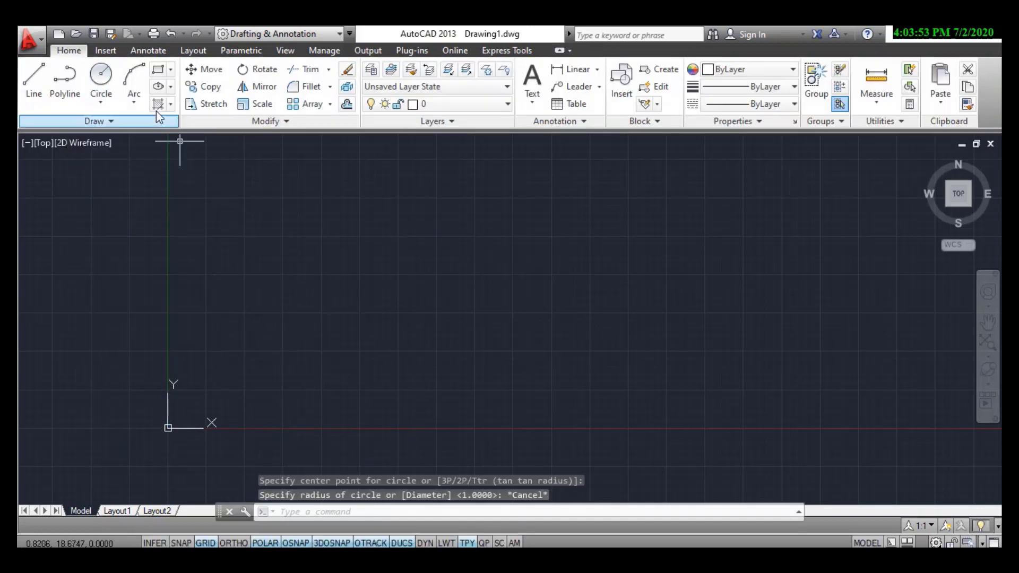
# Draw a circle of radius 1 to the left of the origin, centred at about (-3.3, 0.75).
pyautogui.click(106, 85)
pyautogui.click(116, 417)
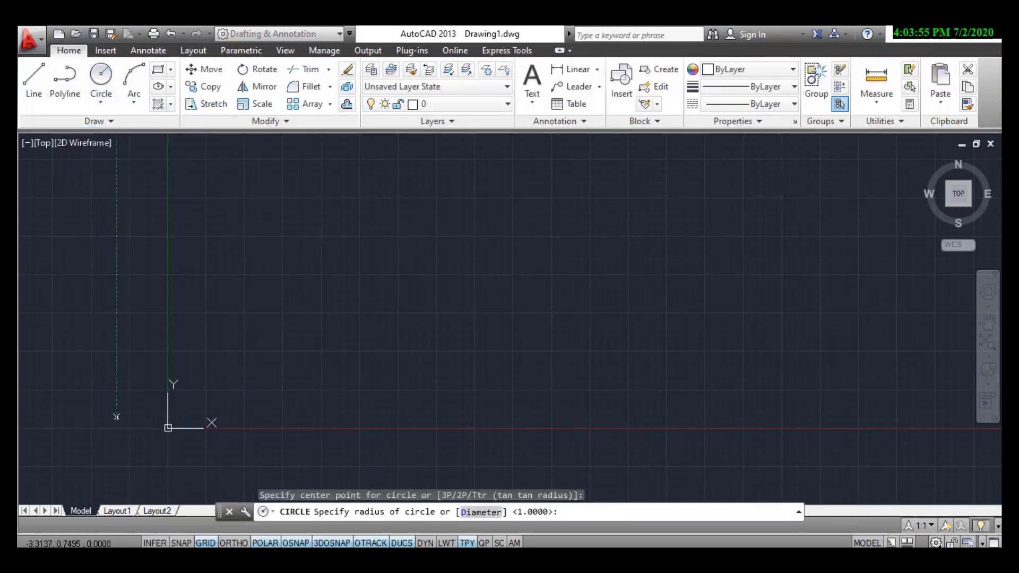
pyautogui.write('1')
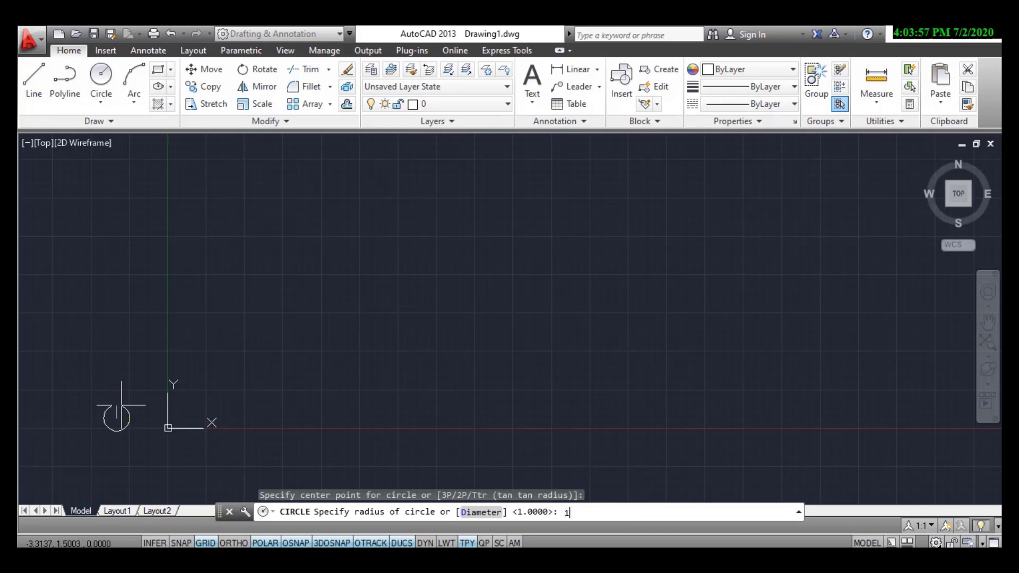
pyautogui.press('Return')
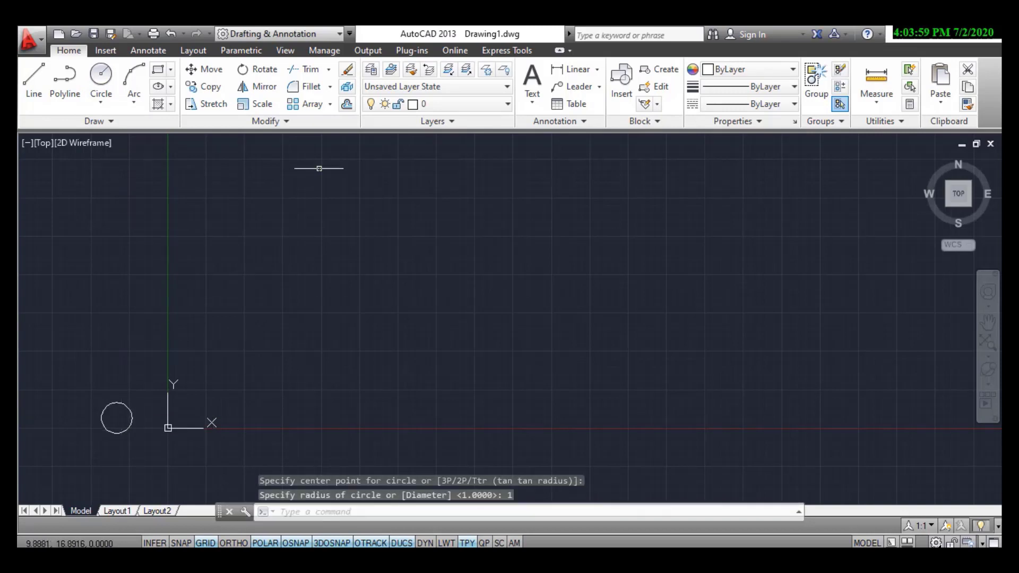
# Create a non-associative rectangular array of the circle with 4 columns and 3 rows, and select only the last circle of the uppermost row.
pyautogui.click(316, 105)
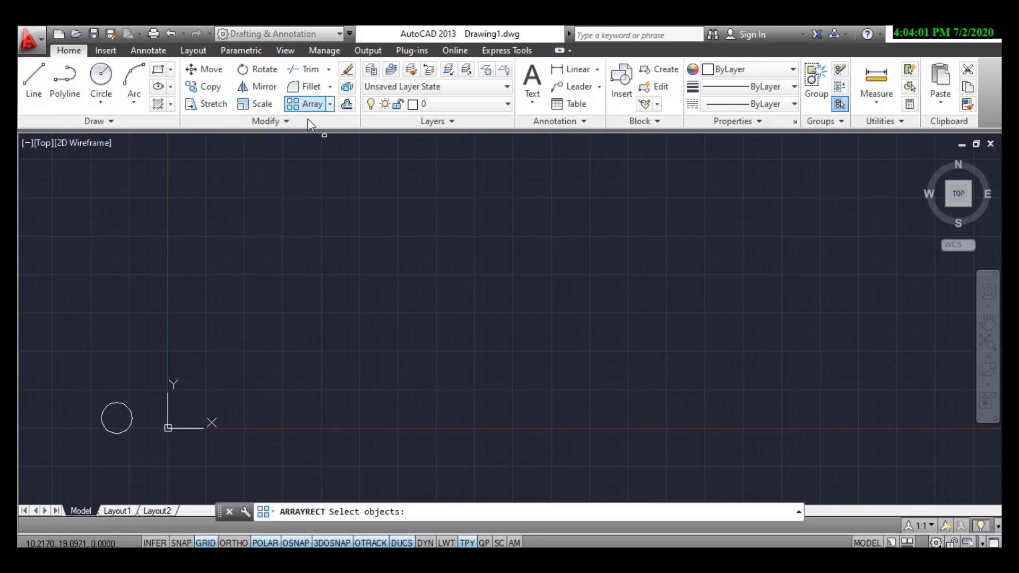
pyautogui.click(132, 416)
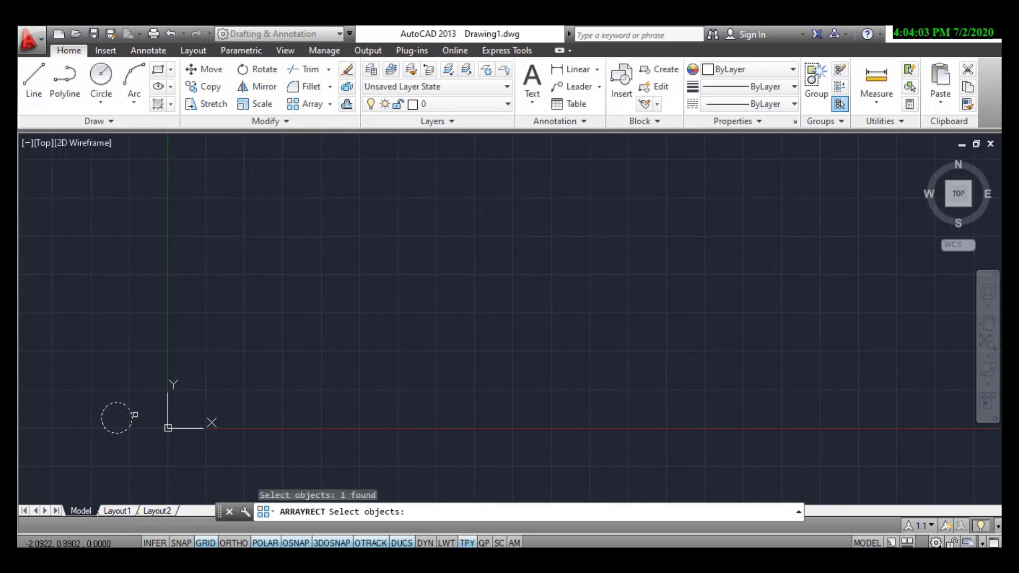
pyautogui.press('Return')
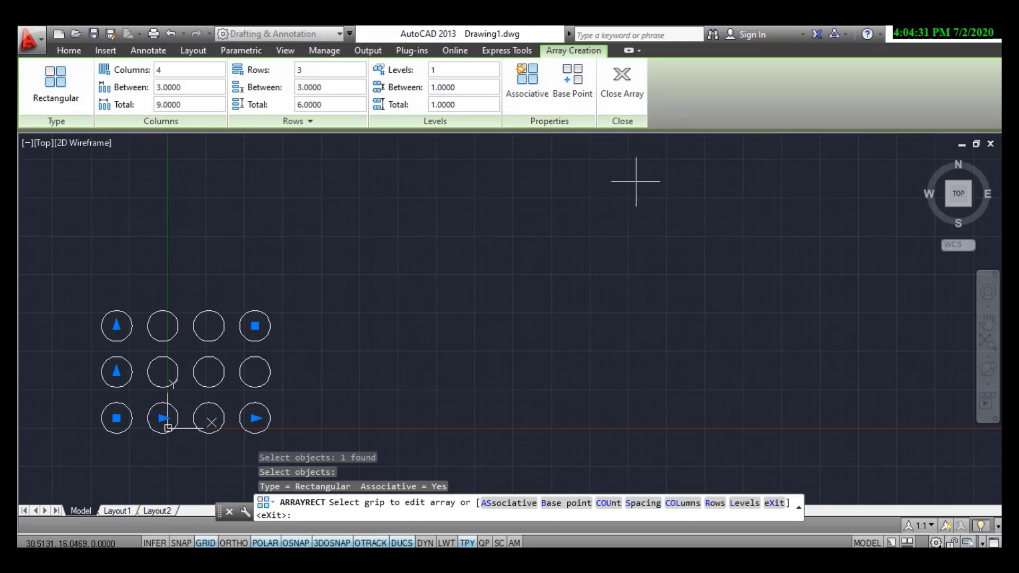
pyautogui.click(623, 91)
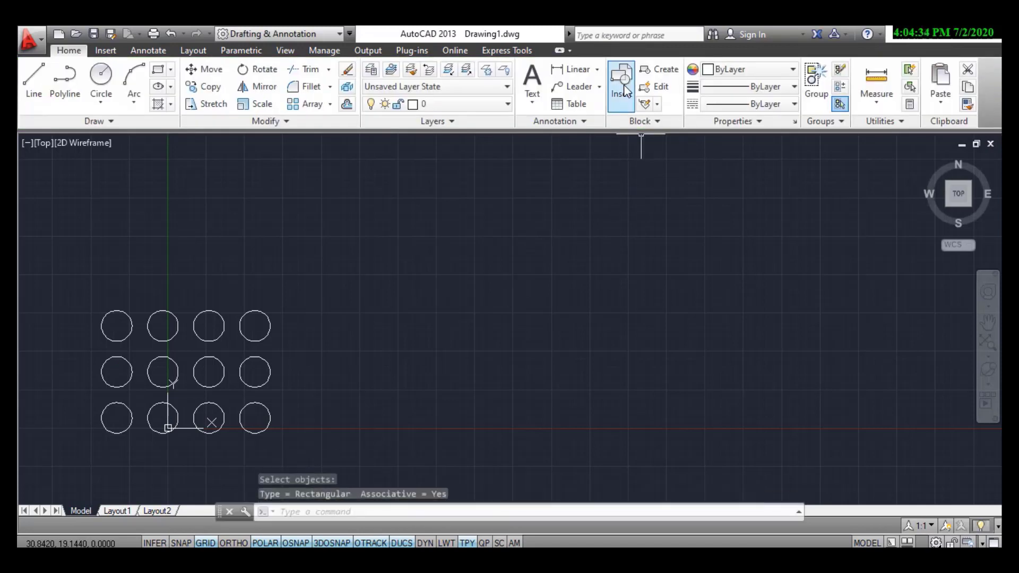
pyautogui.click(269, 326)
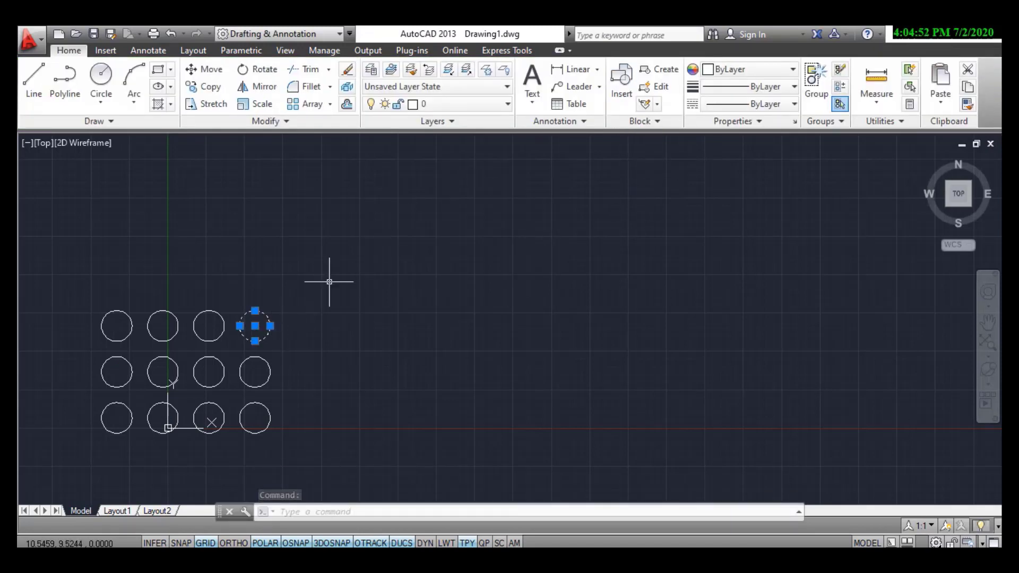